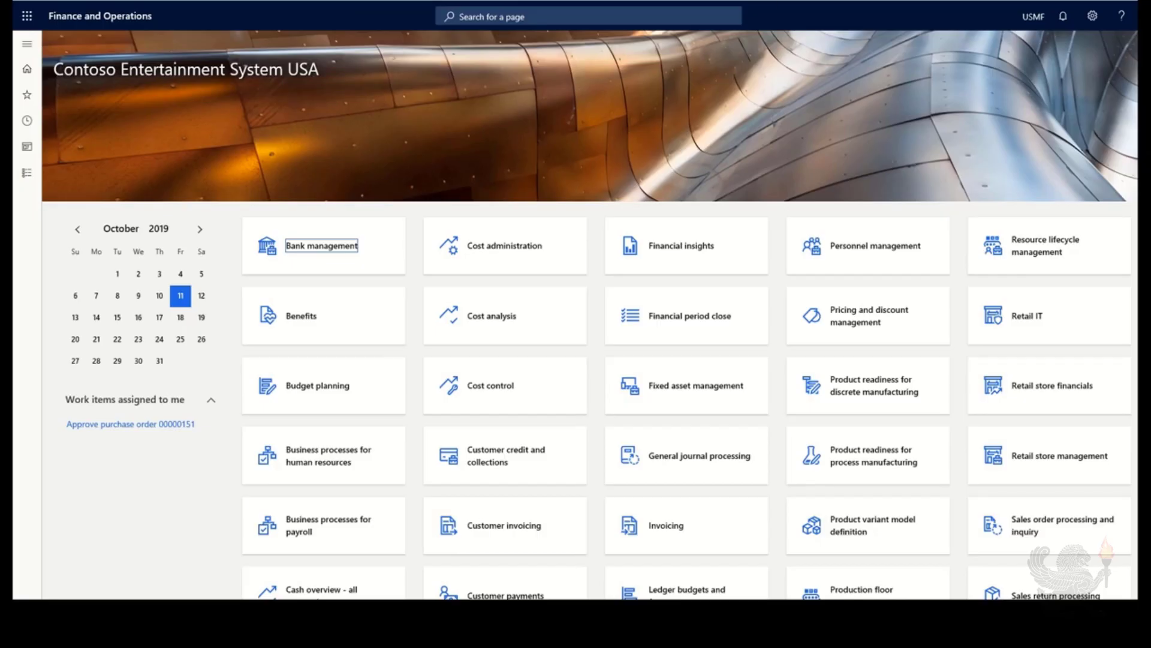
Step: Open the commission sales groups of the Sales and marketing module
left_click(27, 172)
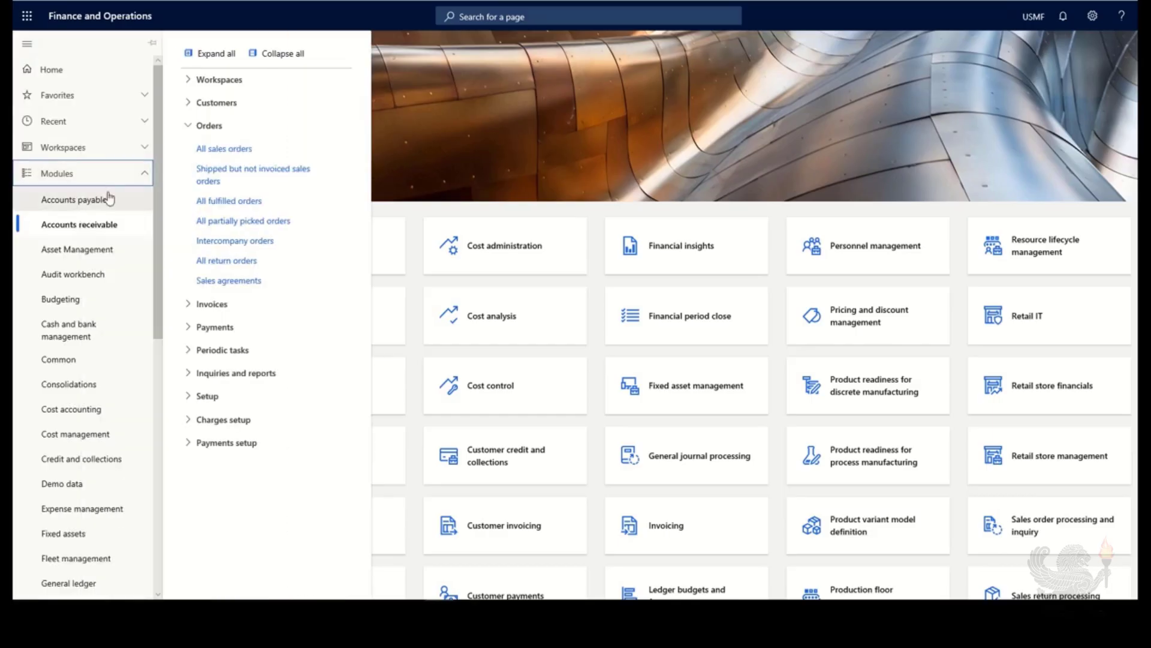
left_click_drag(155, 154, 158, 404)
left_click(102, 403)
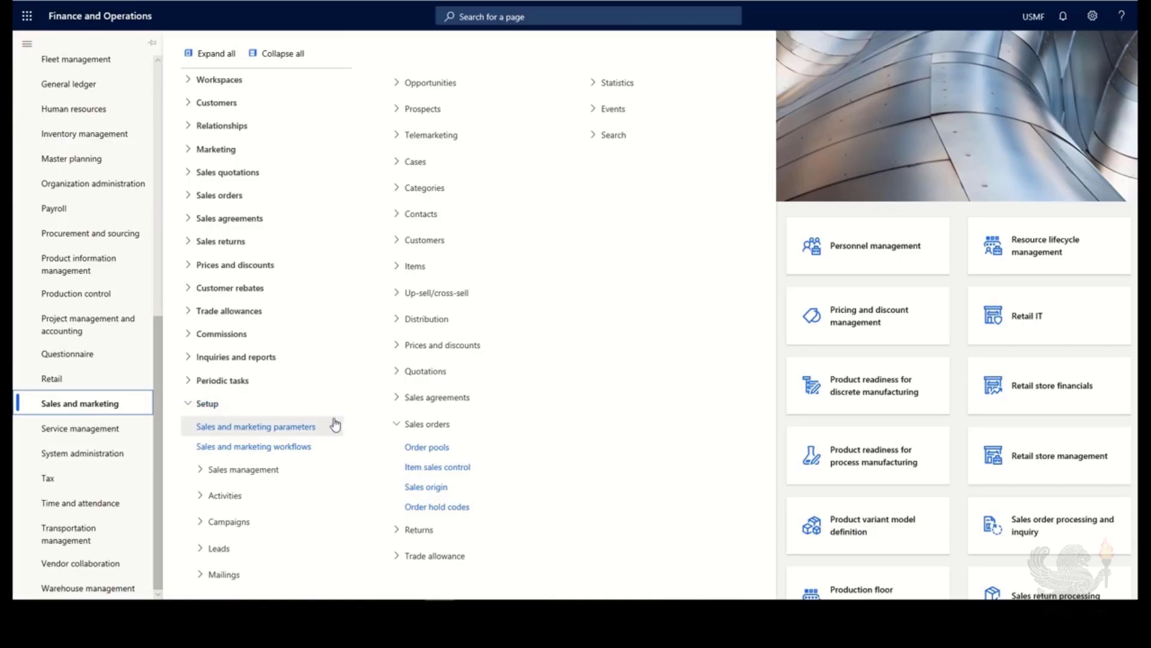
left_click(233, 336)
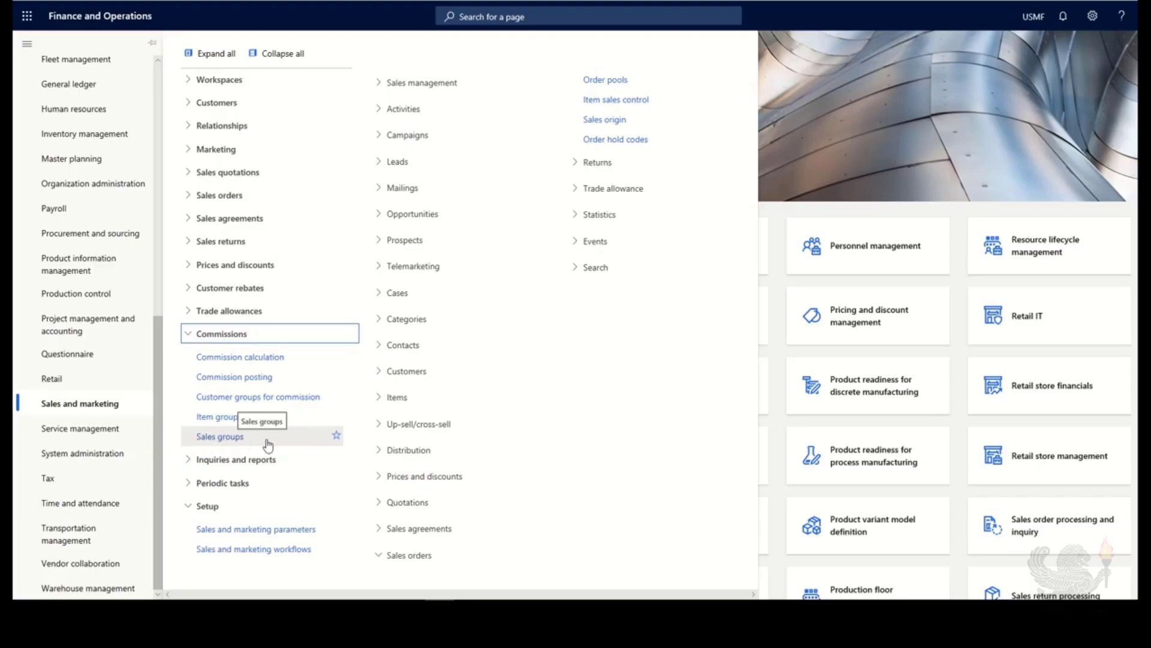
left_click(222, 437)
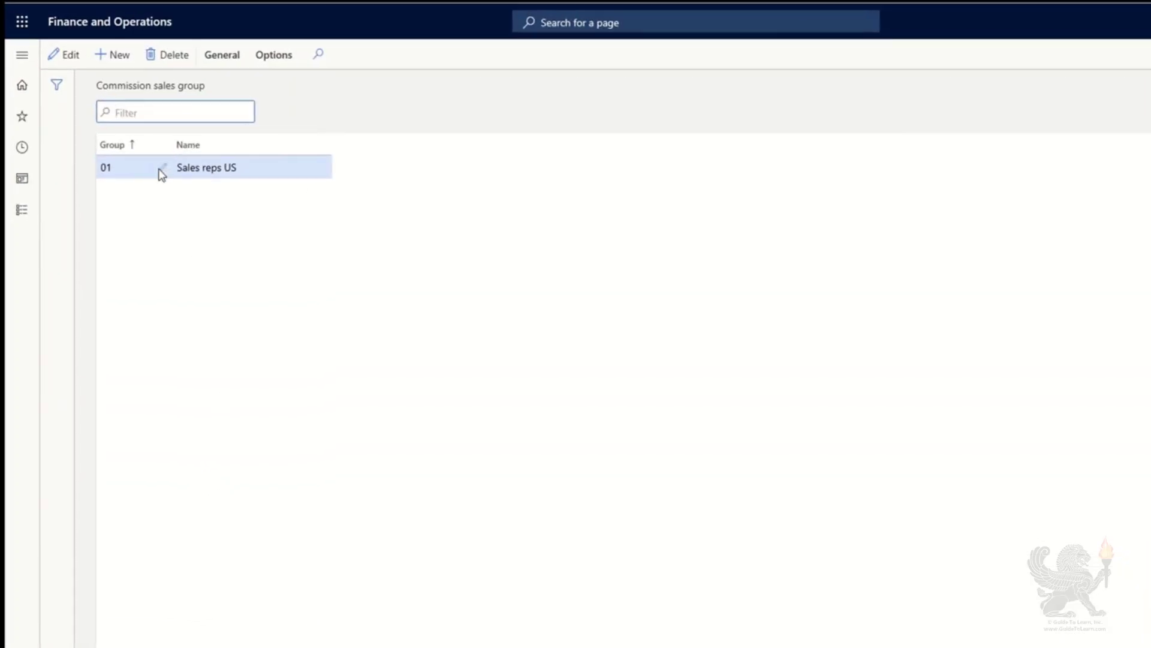
Step: Create commission sales group 02 named "Europe Sales Groups" and save it
left_click(115, 55)
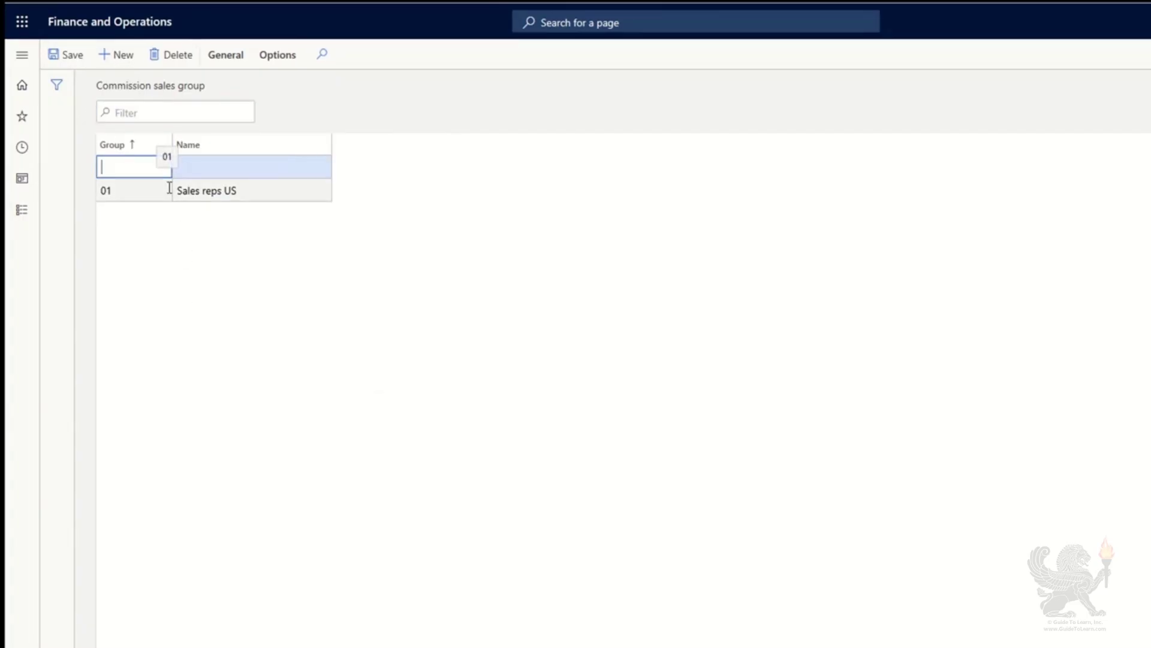
key("Tab")
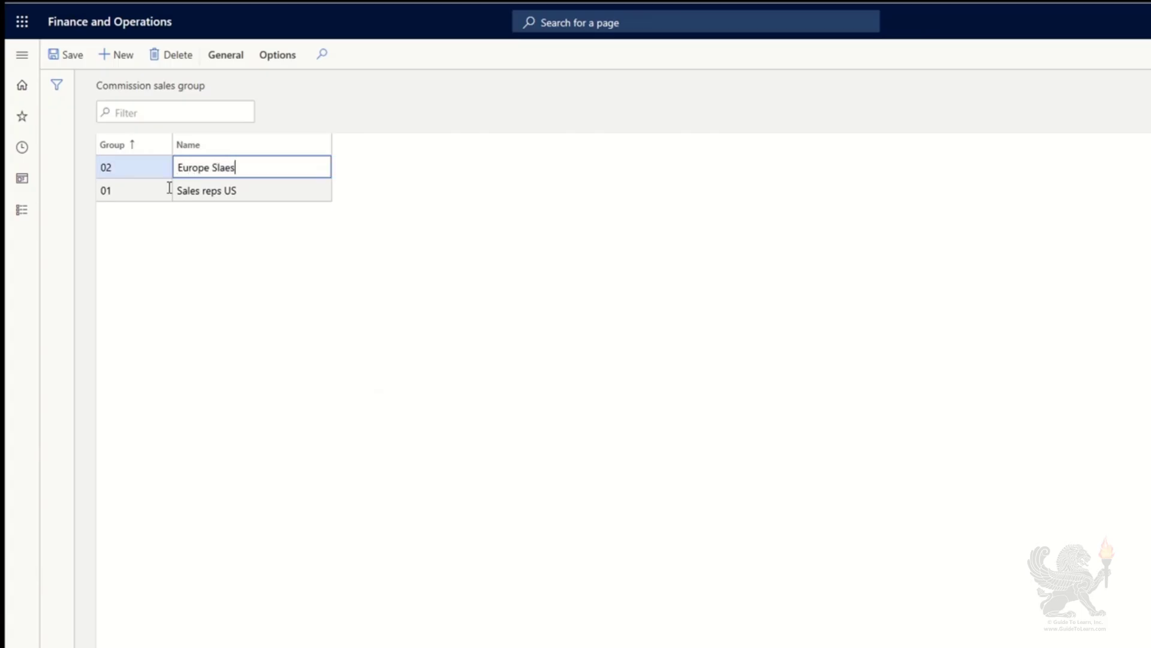
type("Europe SlaesGroups")
key("Delete")
key("BackSpace")
key("BackSpace")
key("BackSpace")
type("ales")
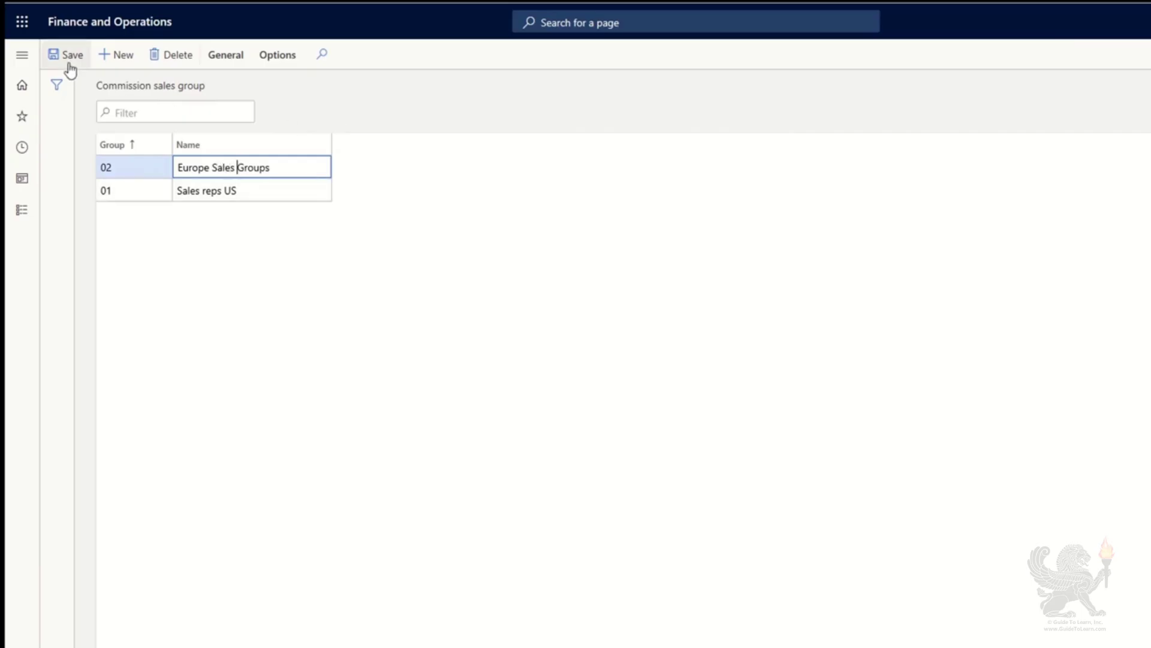
left_click(64, 60)
Step: Open the sales representatives assigned to commission sales group 01, Sales reps US
left_click(129, 192)
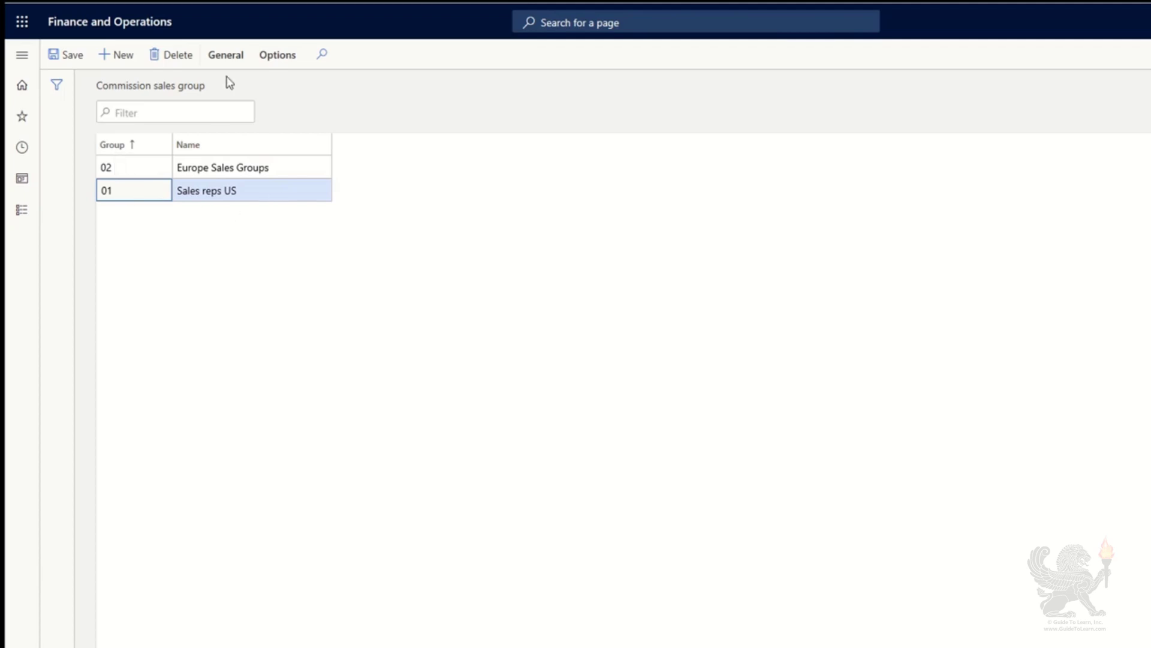
left_click(225, 58)
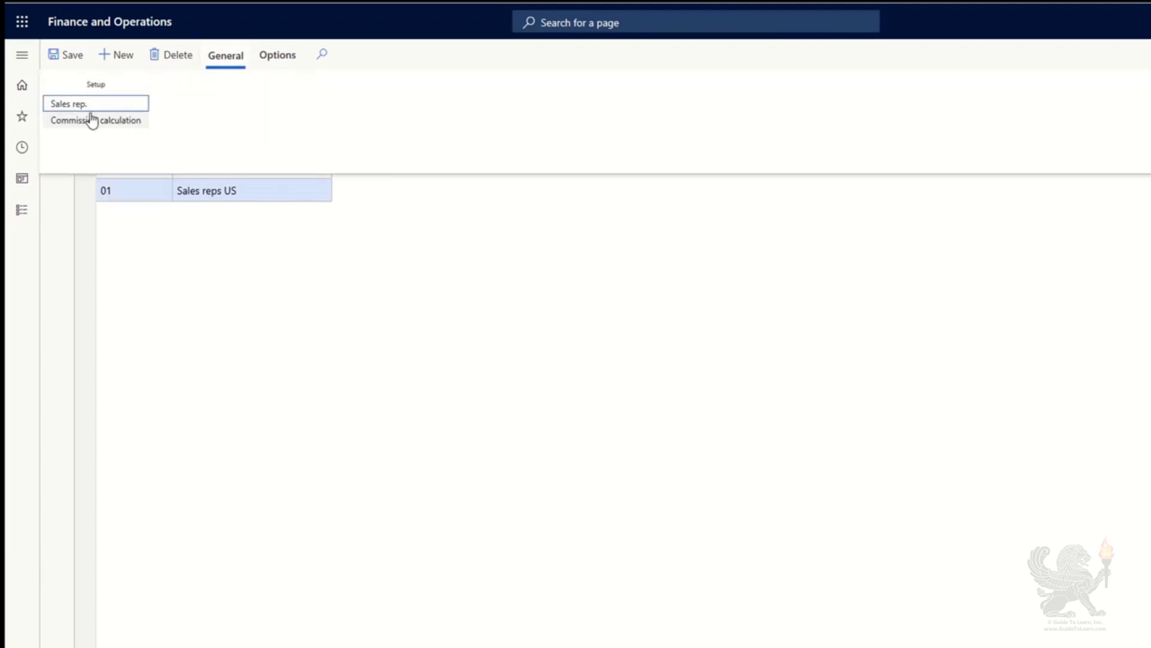
left_click(77, 104)
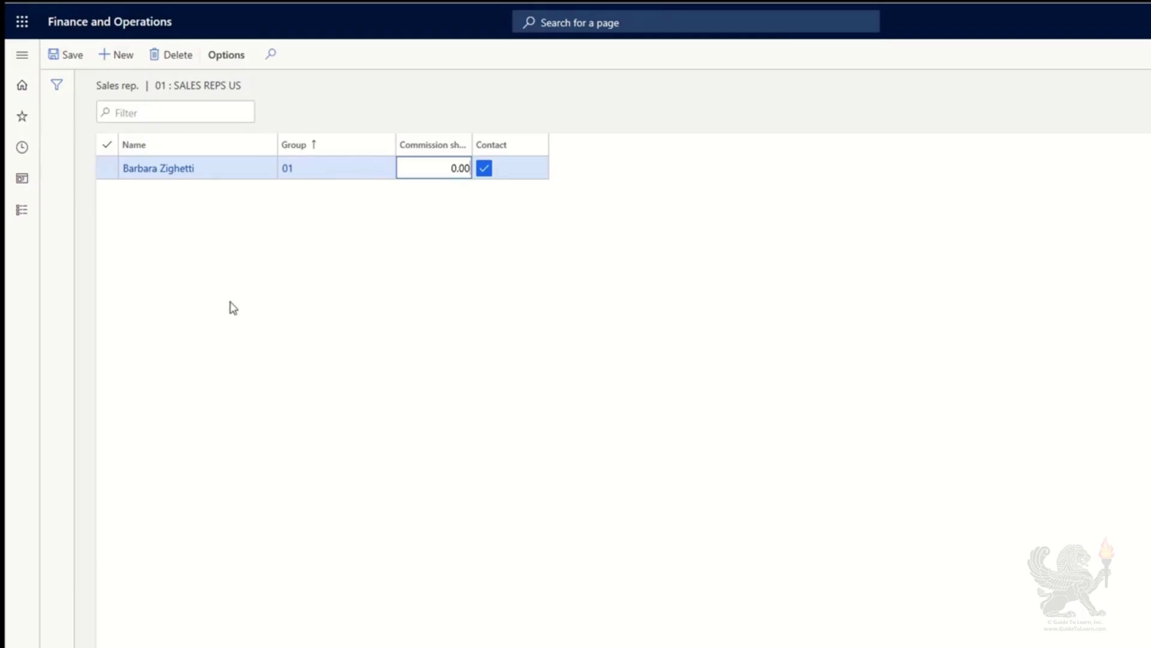
Step: Add a new sales representative record to group 01, finding the person by first name in the party list
left_click(119, 55)
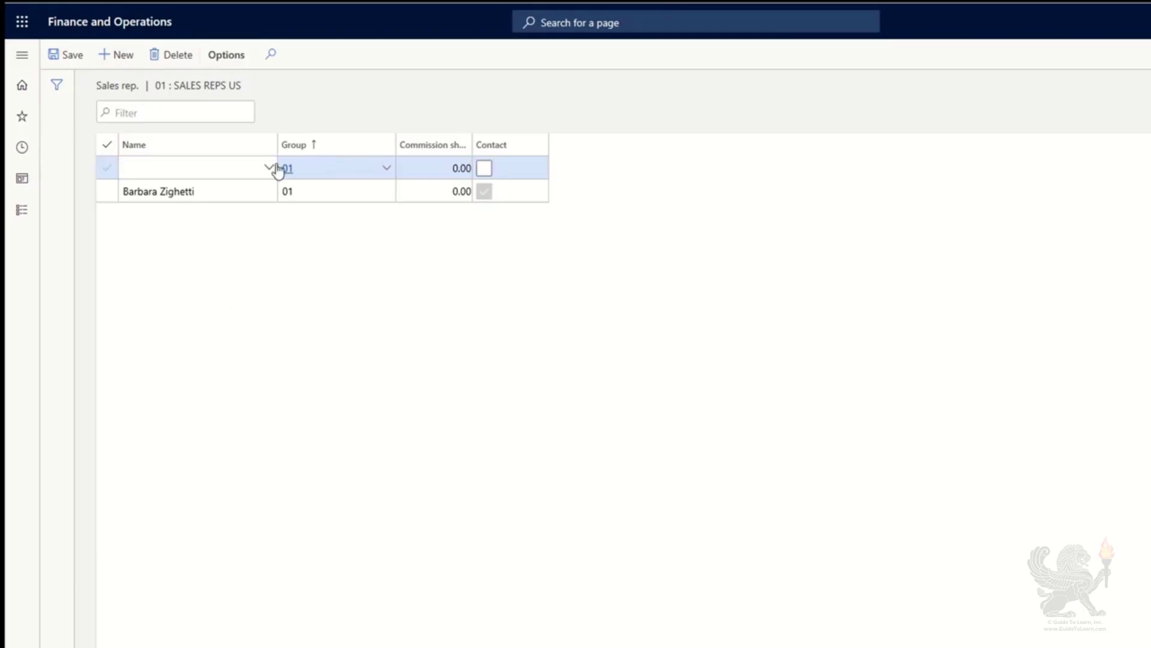
left_click(267, 169)
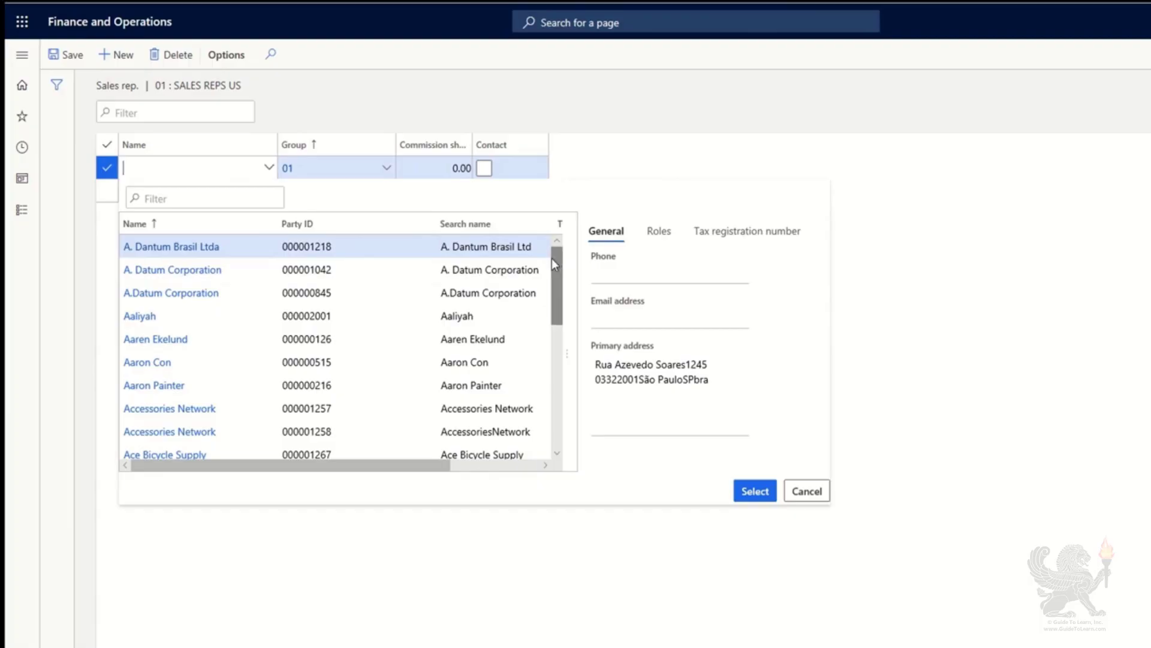
left_click_drag(555, 258, 553, 429)
left_click_drag(556, 353, 556, 387)
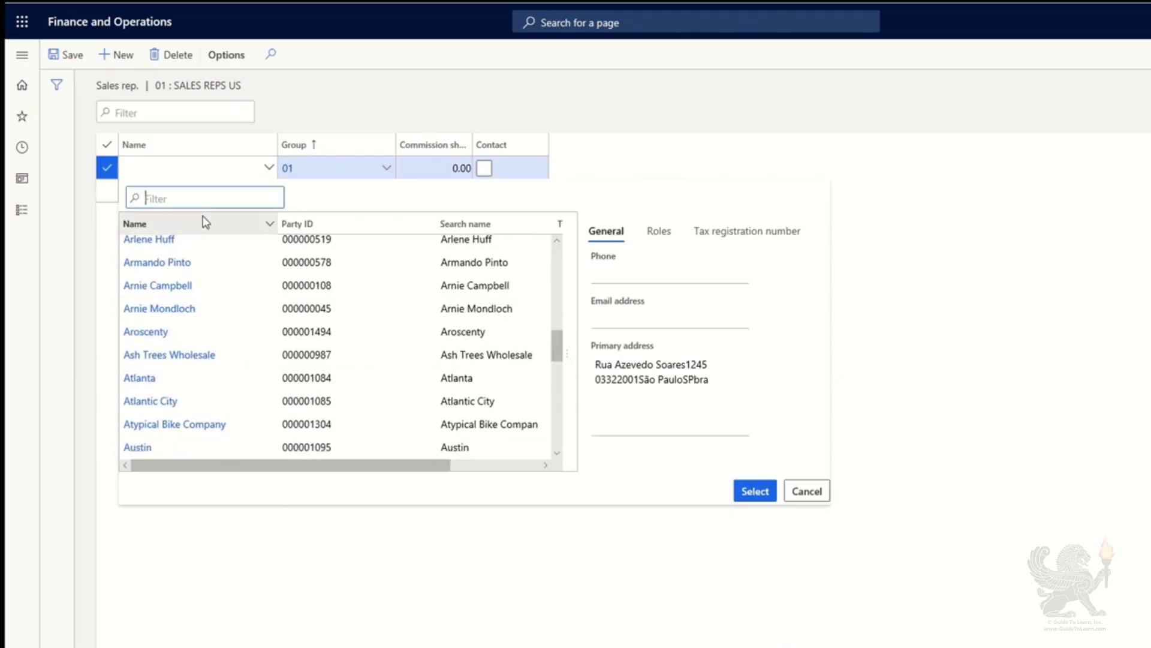
type("B")
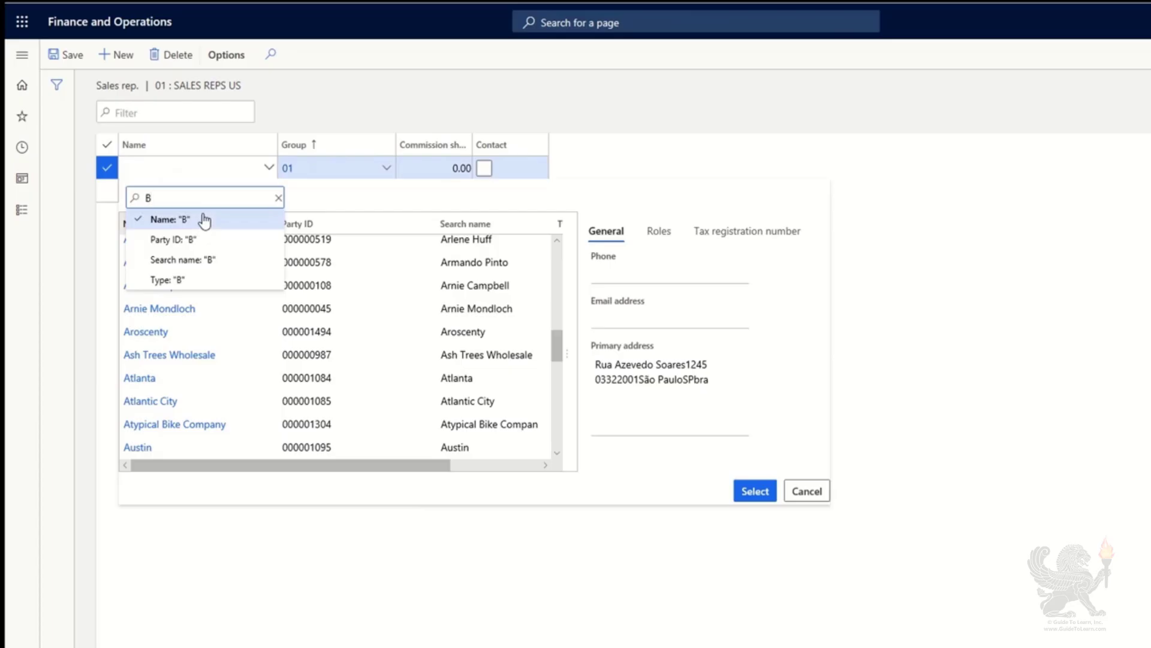
type("rad")
key("Return")
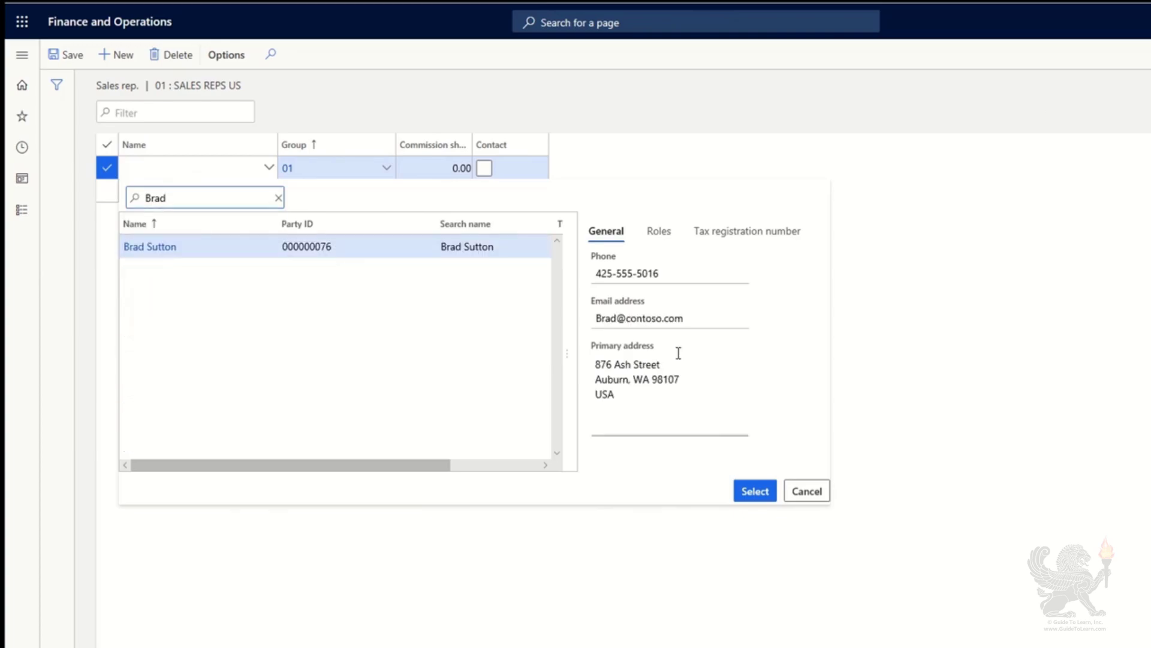
left_click(254, 251)
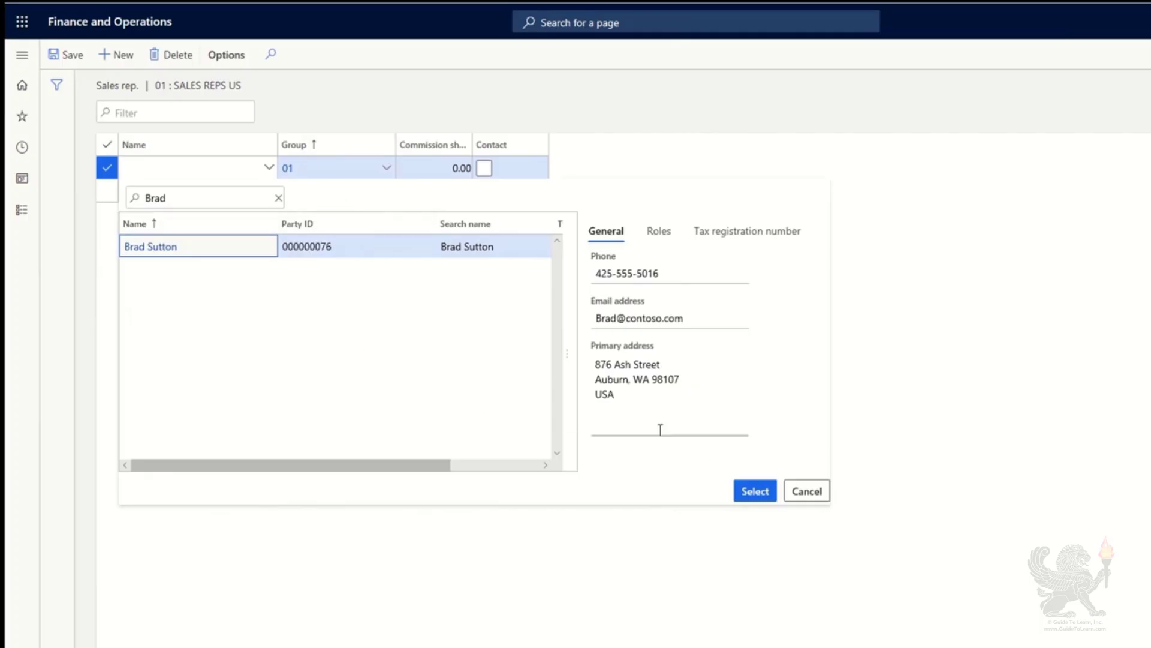
left_click(754, 493)
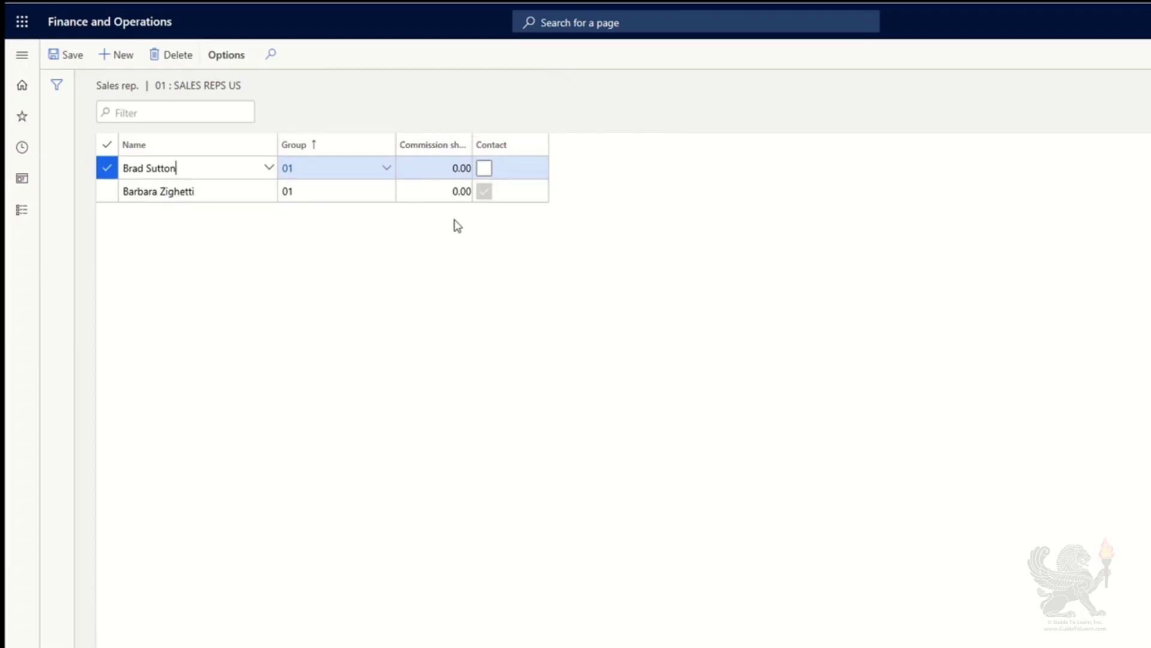
Step: Set the new sales representative's commission share to 10 and save the record
left_click_drag(472, 153, 559, 157)
left_click(527, 166)
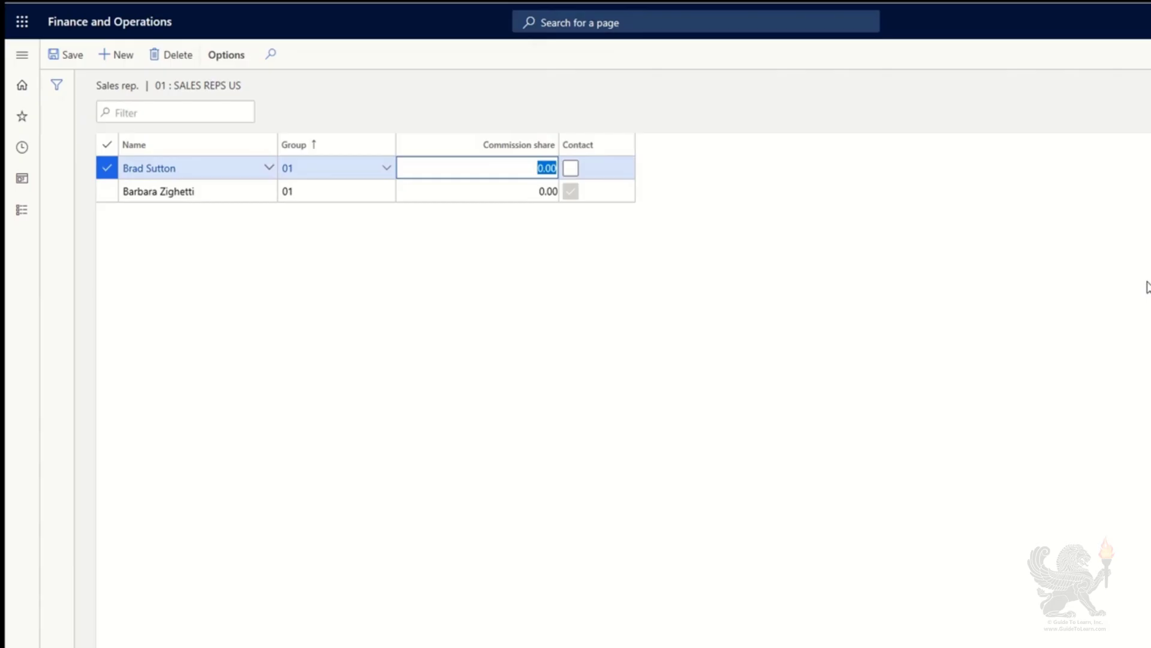
type("10")
key("Tab")
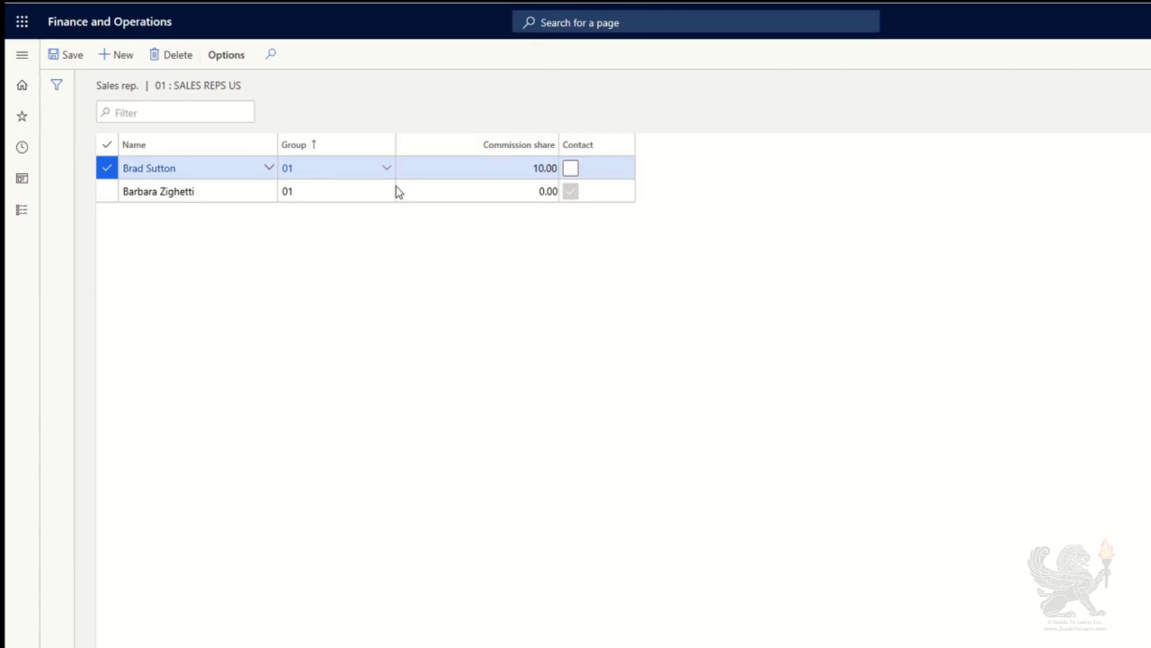
mouse_move(584, 154)
left_click(71, 56)
Step: Create commission item group 02 named "Laptops" in the Sales and marketing commission item groups
left_click(22, 210)
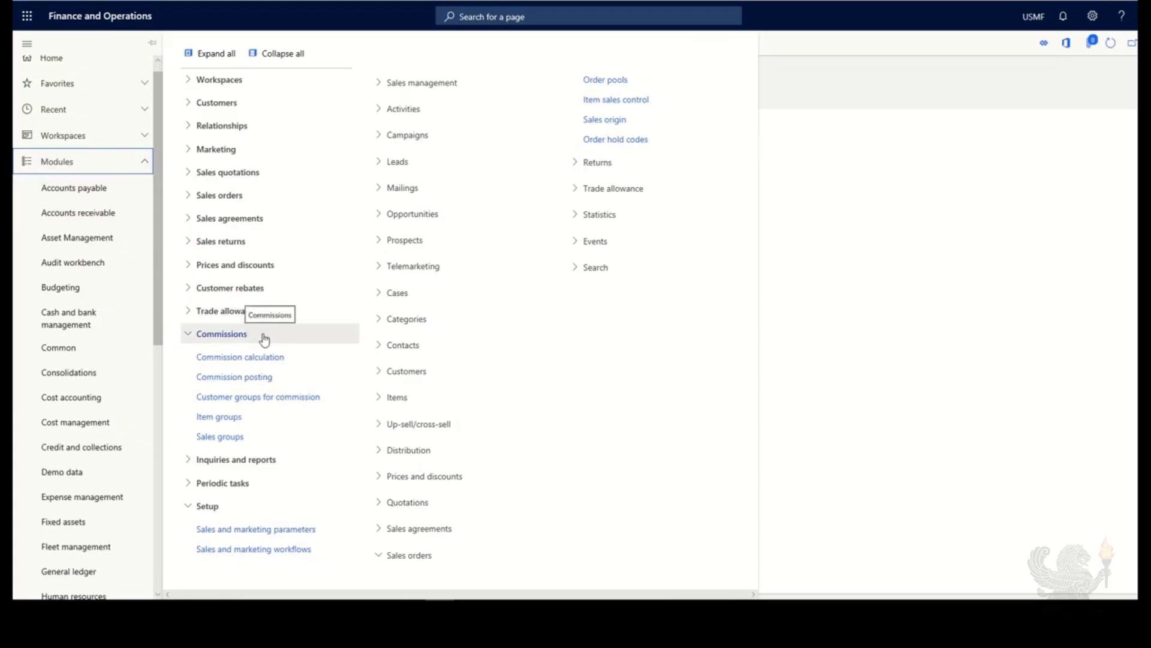
left_click(243, 417)
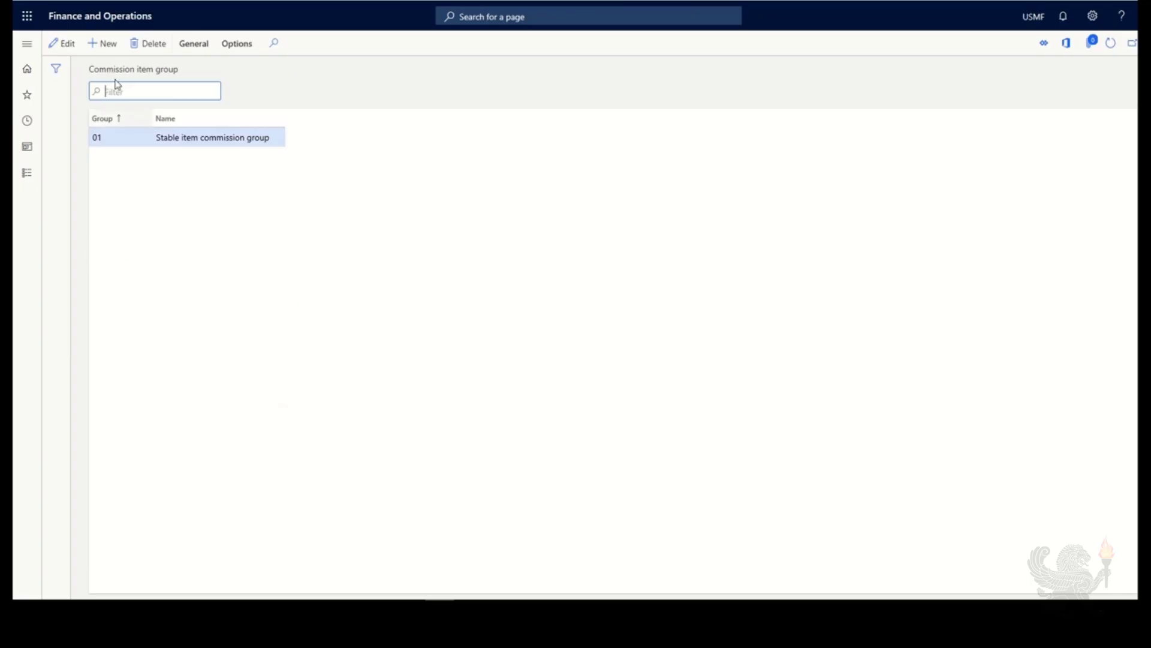
left_click(101, 44)
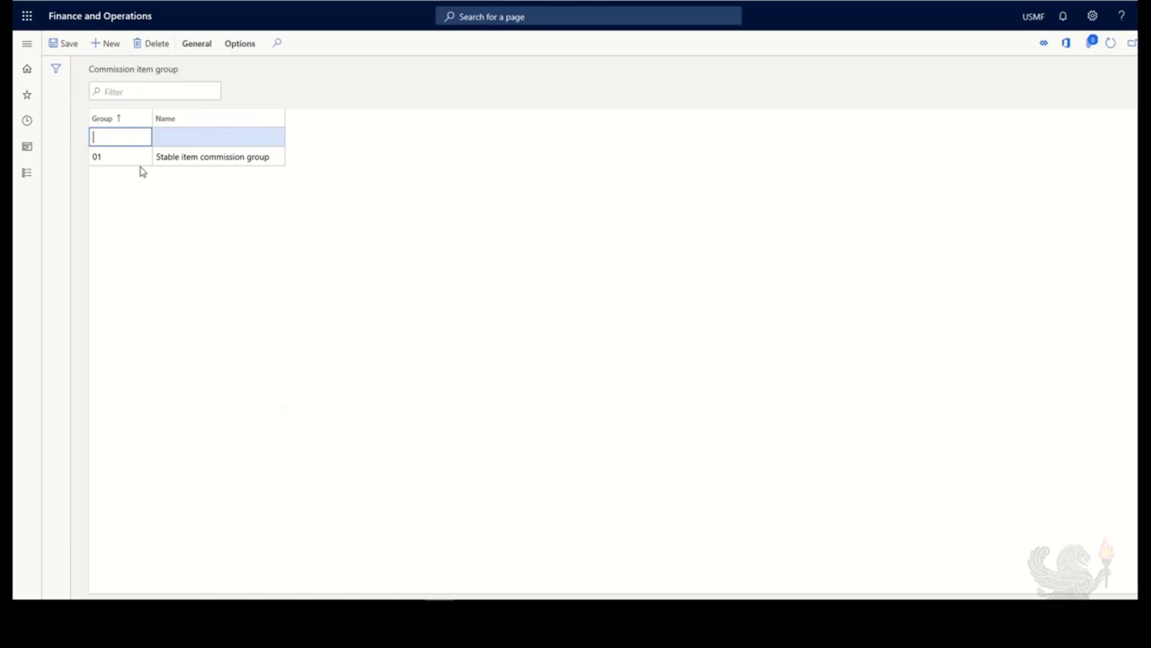
key("Tab")
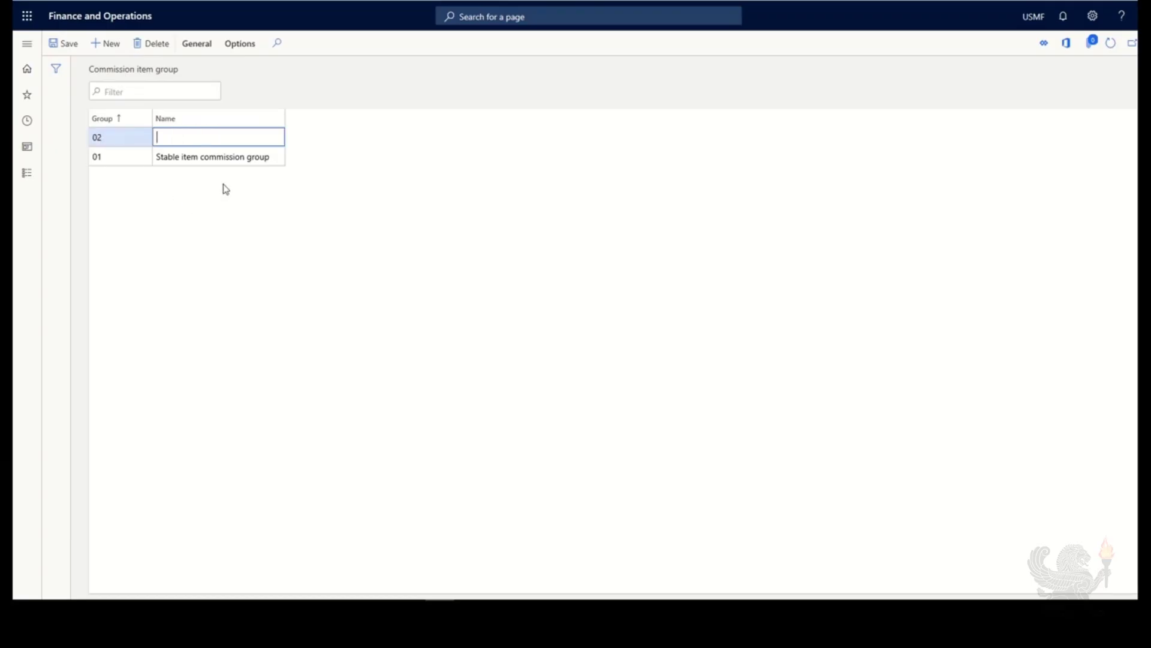
type("Laptops")
Step: View the commission calculation setup for the Laptops item group and return to the item groups
left_click(201, 44)
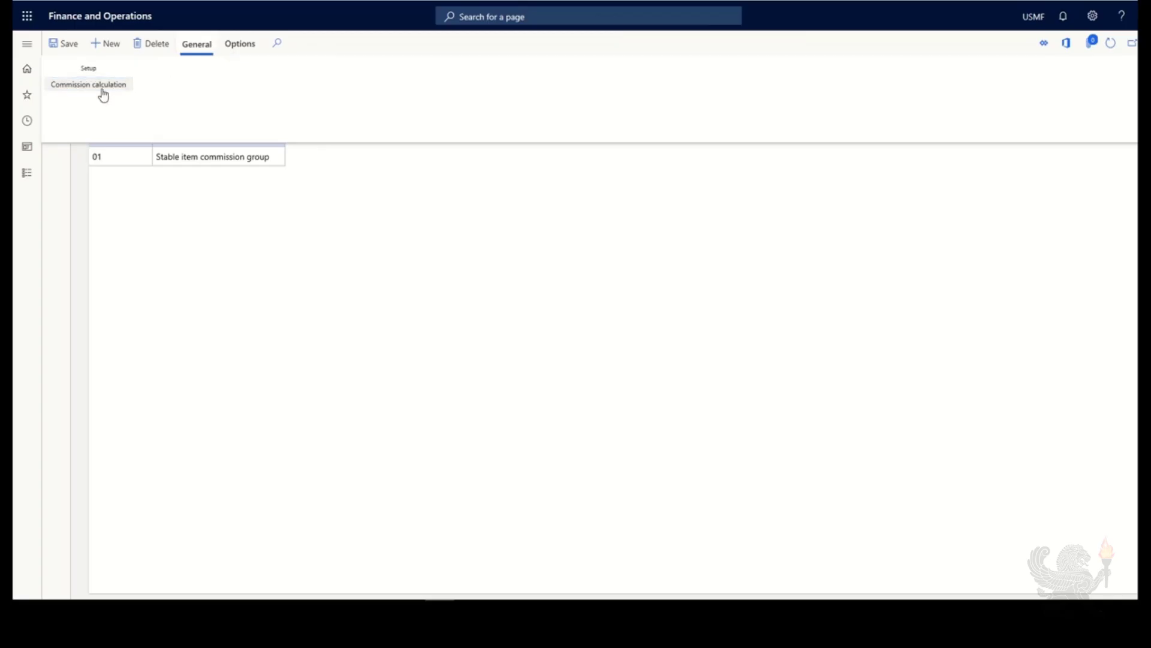
left_click(361, 167)
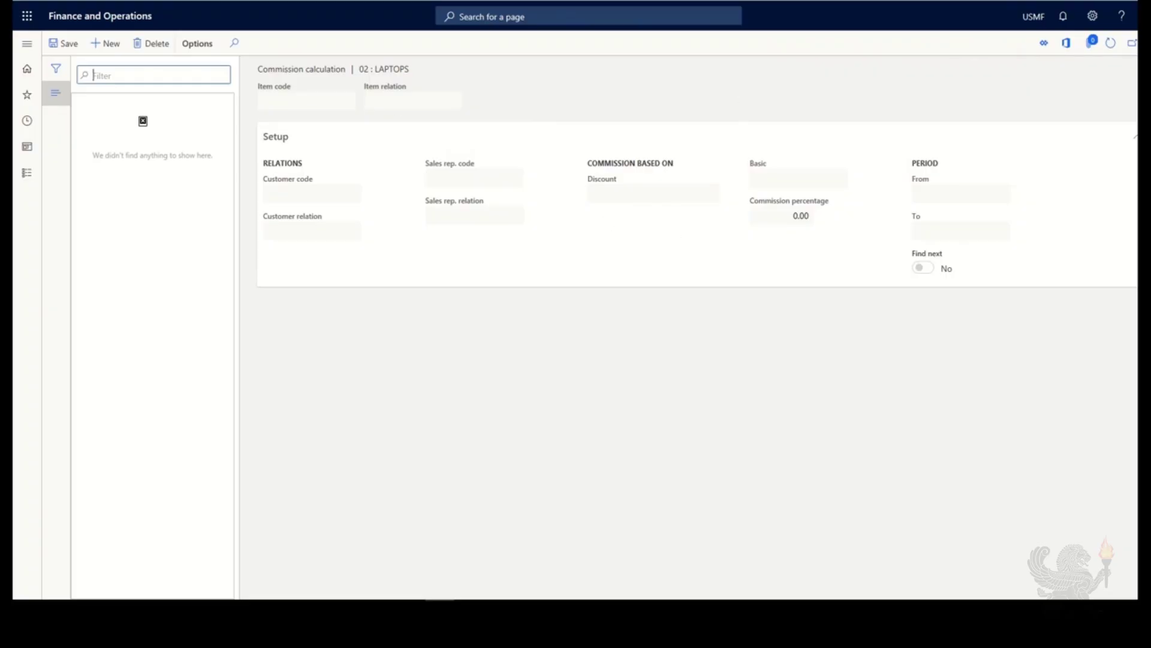
left_click(1150, 43)
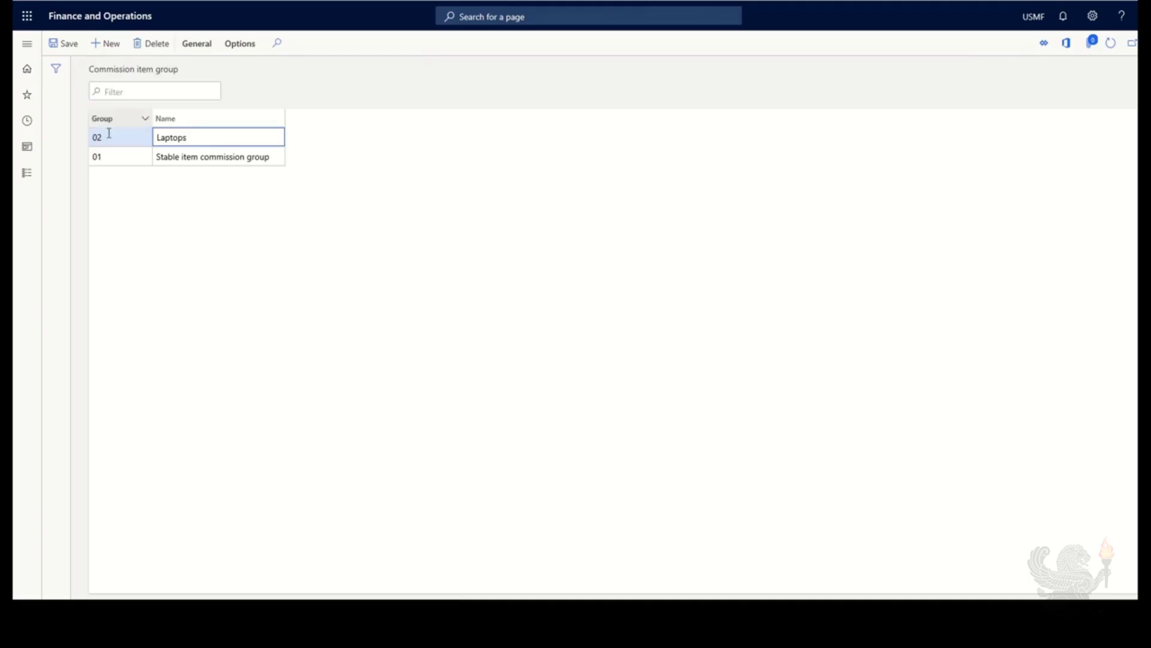
Step: Create a commission customer group "Wholesale" named "Wholesales Customers" in the customer groups for commission
left_click(27, 173)
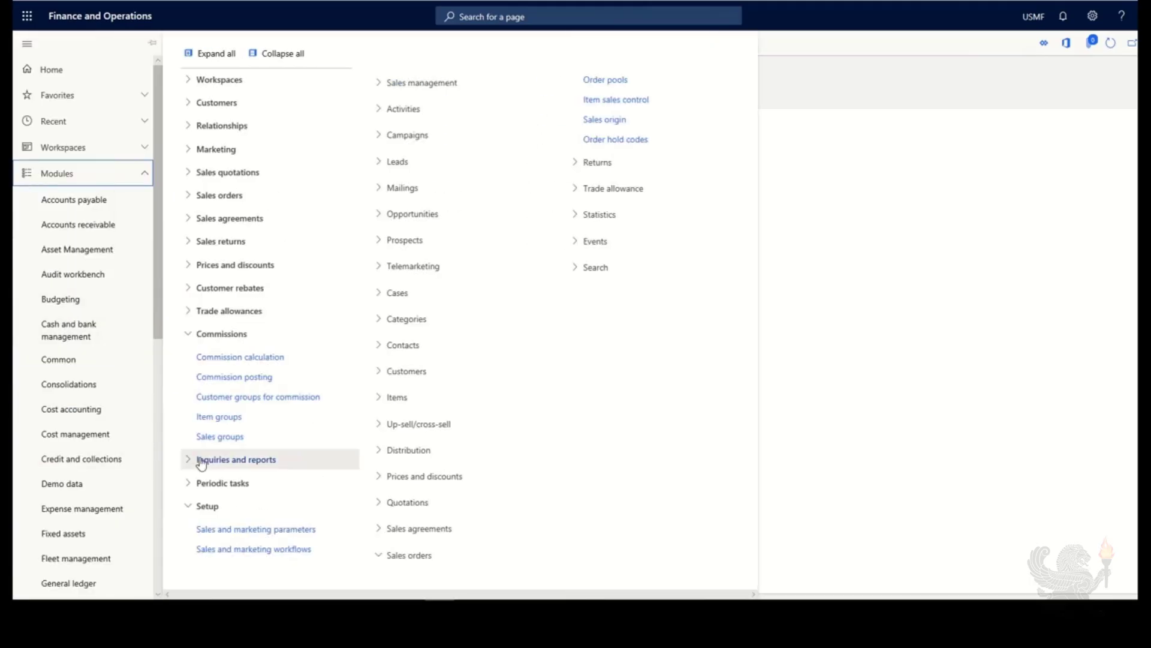
left_click(283, 403)
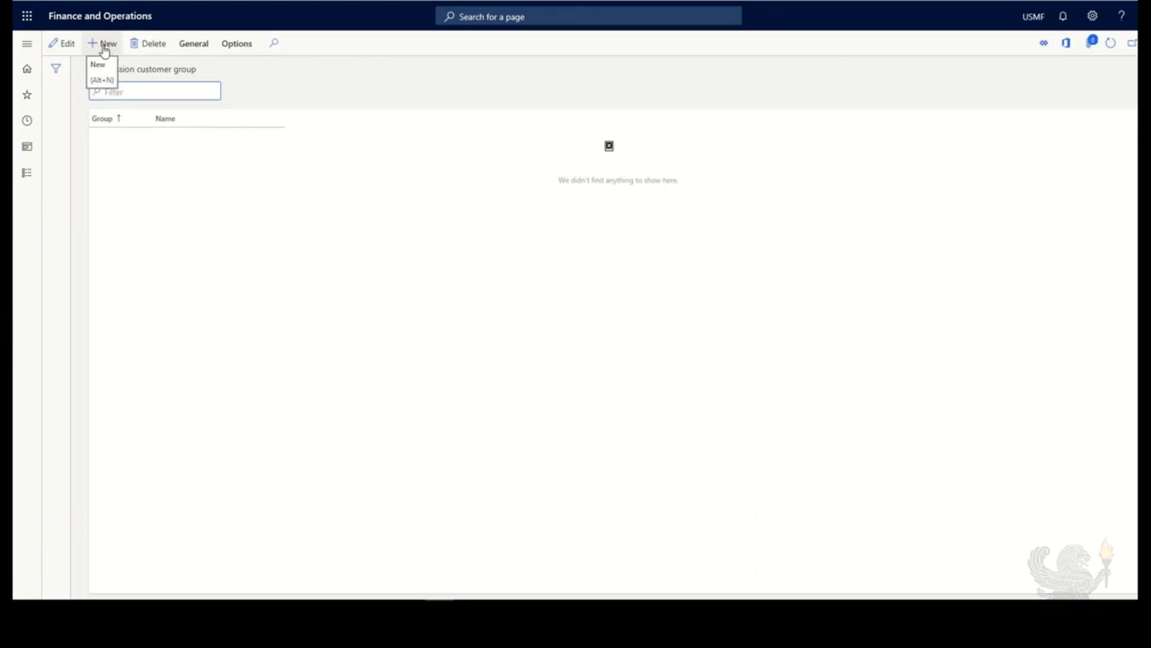
left_click(103, 46)
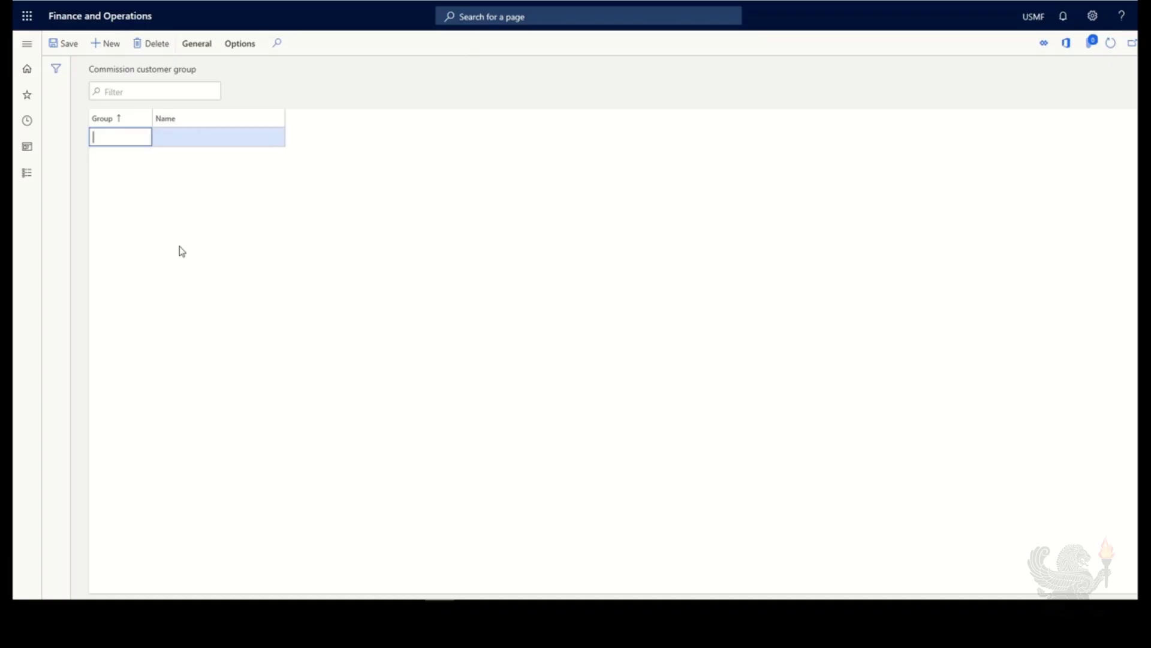
type("Wholesale")
key("Tab")
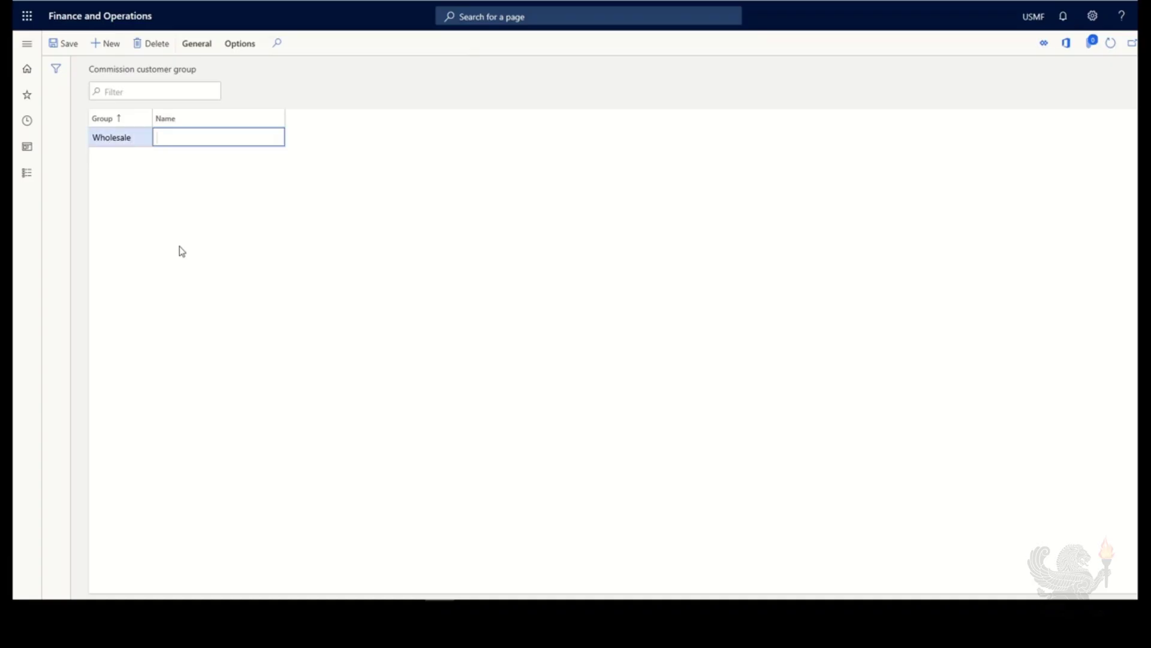
type("Wholesales Customers")
left_click(195, 45)
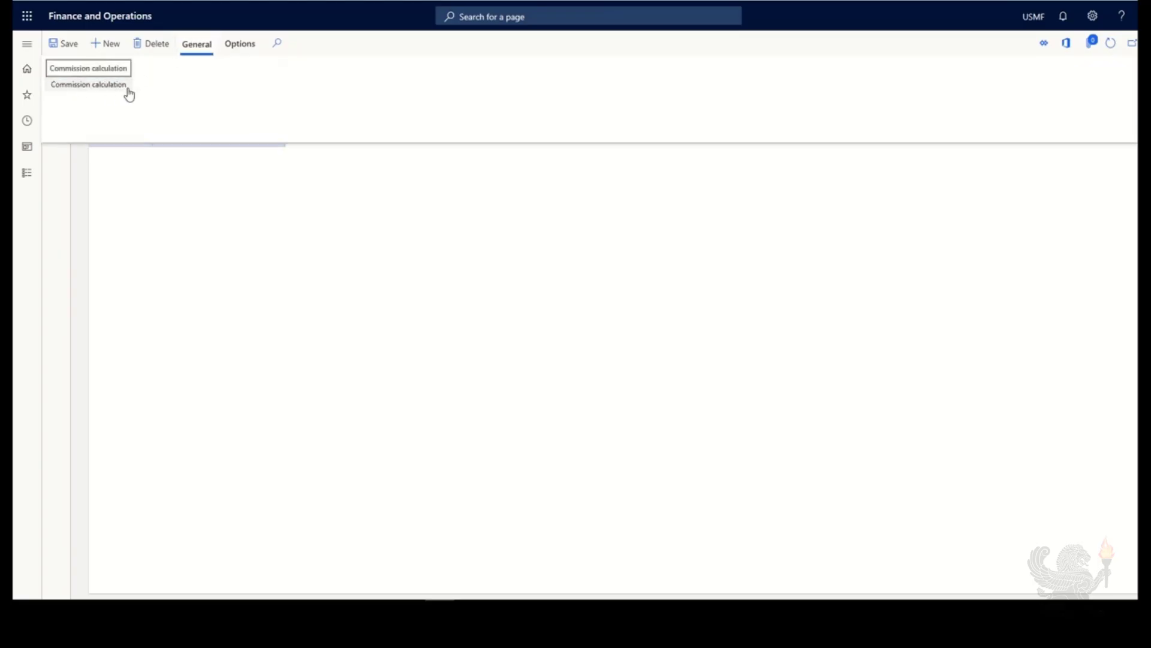
left_click(191, 249)
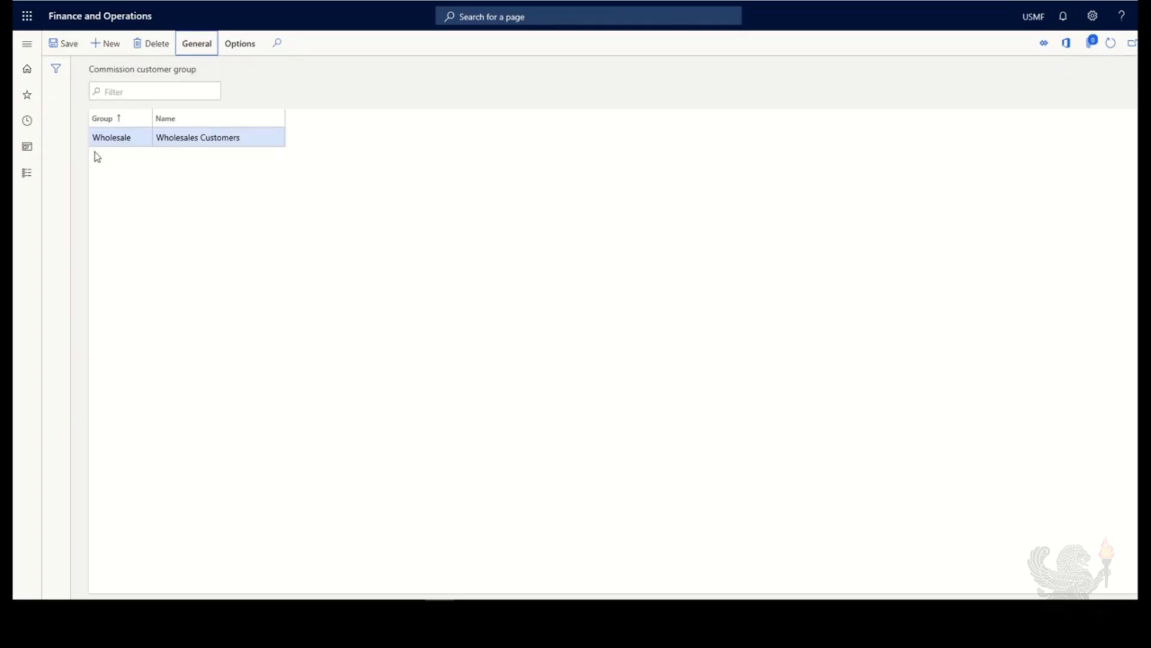
Step: Open the commission posting setup and review the Commission offset and Commission account entries
left_click(30, 178)
scroll(37, 183, "down", 1)
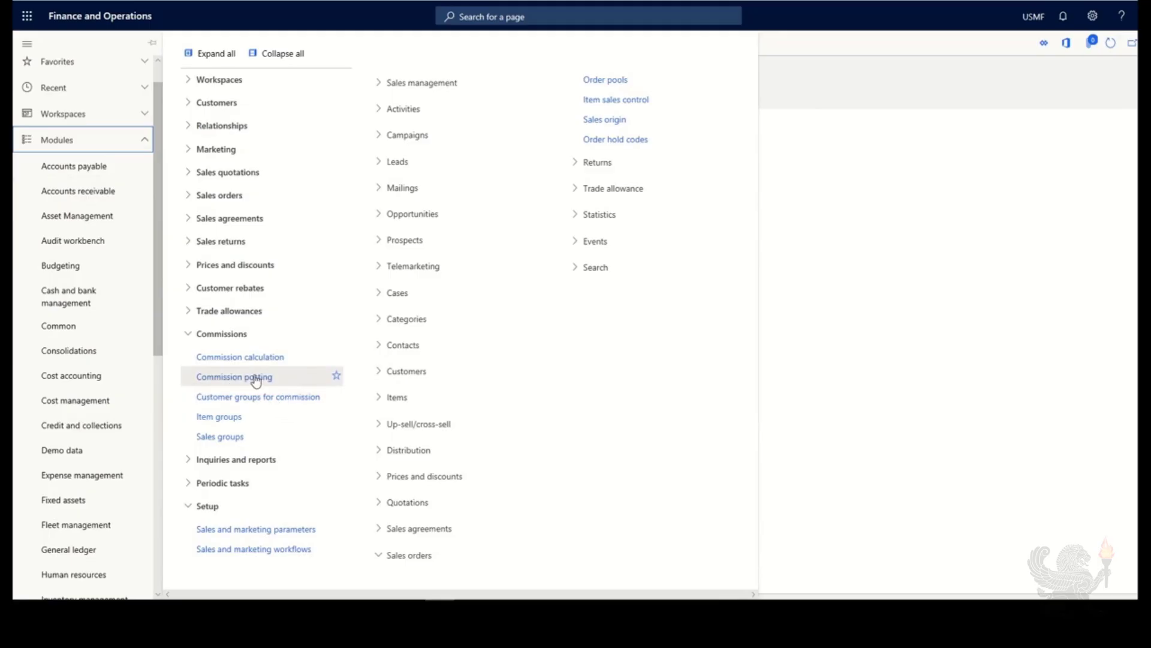
left_click(271, 384)
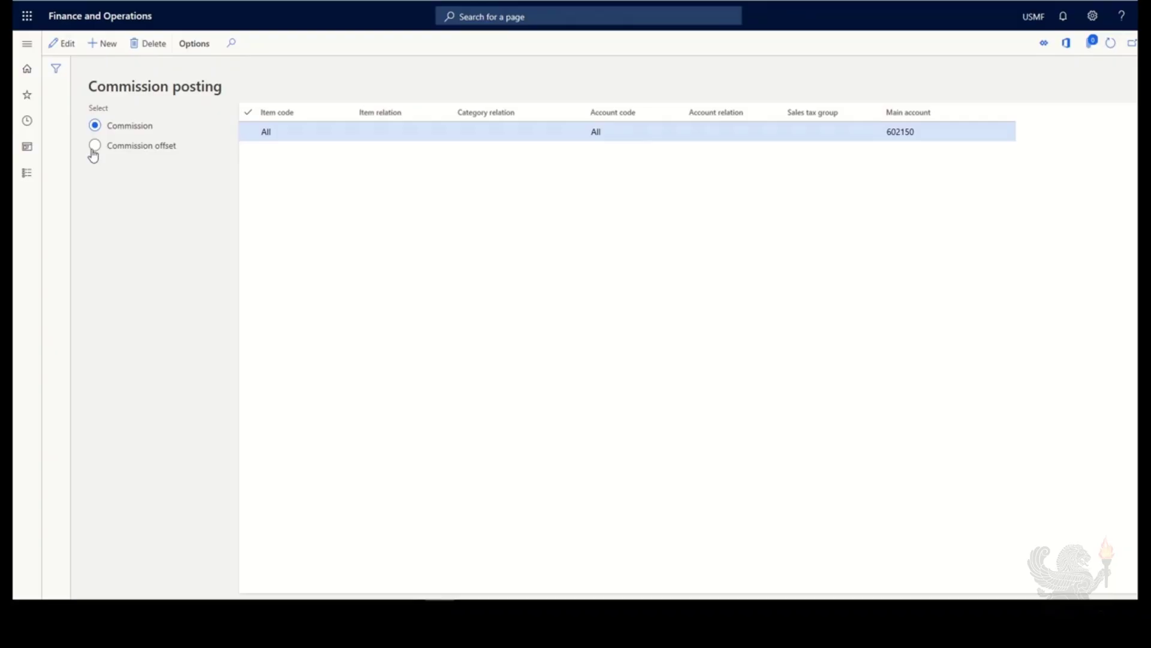
left_click(94, 148)
left_click(129, 126)
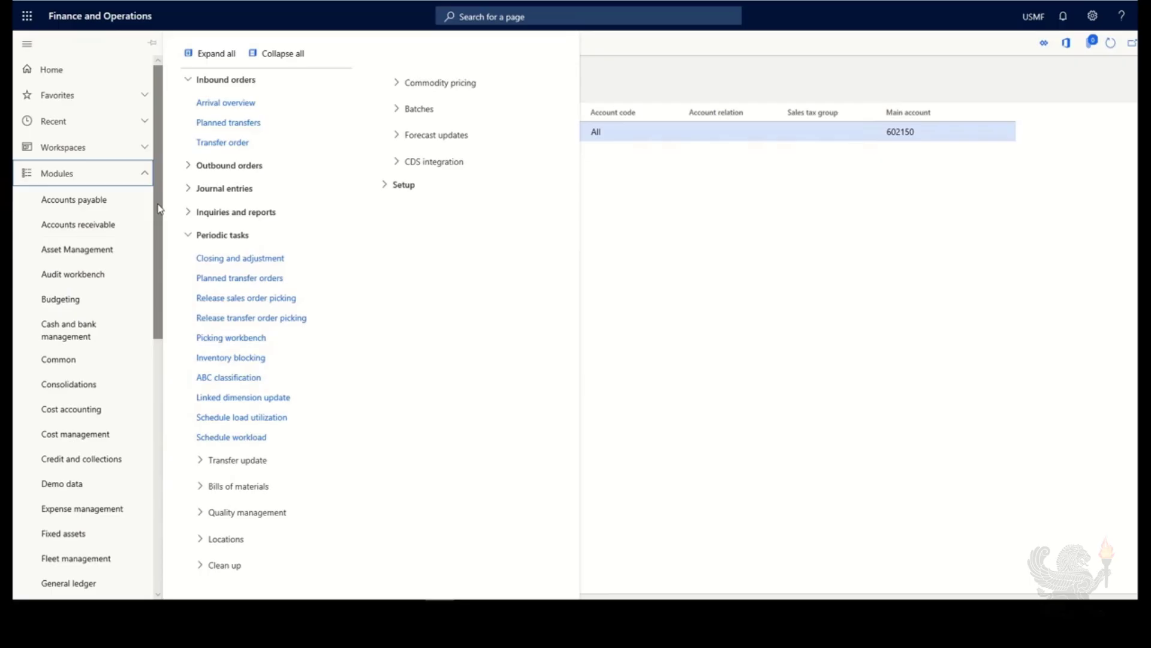
Step: Open the released product A0001, HDMI 6' Cables, from Product information management
left_click_drag(159, 214, 157, 328)
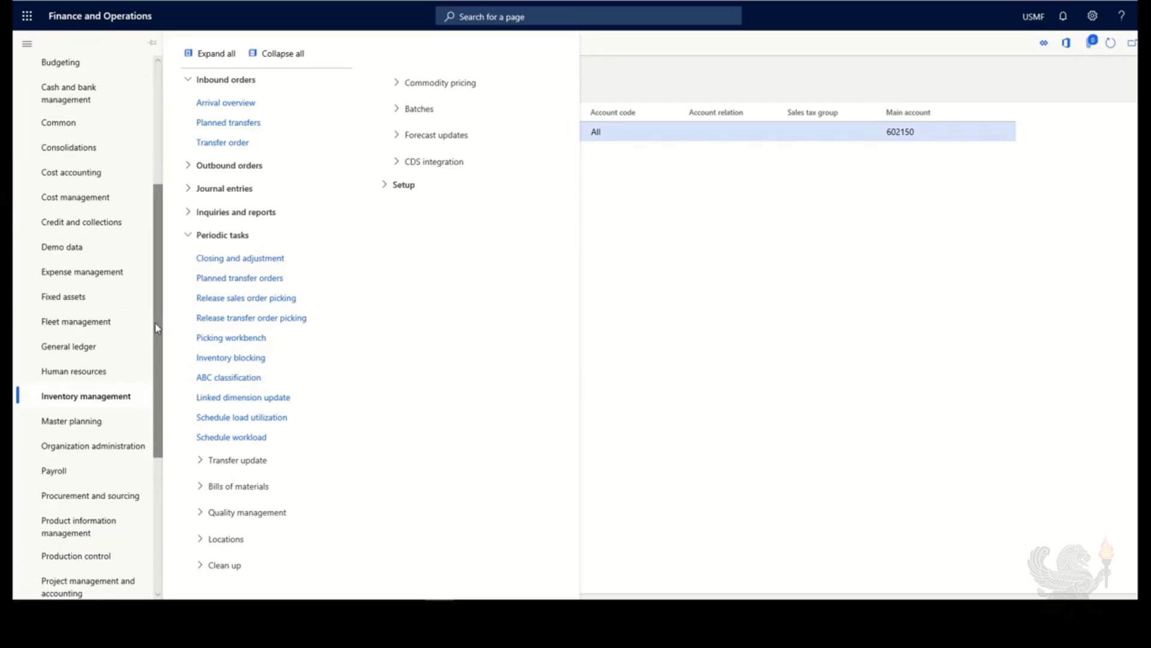
left_click(124, 537)
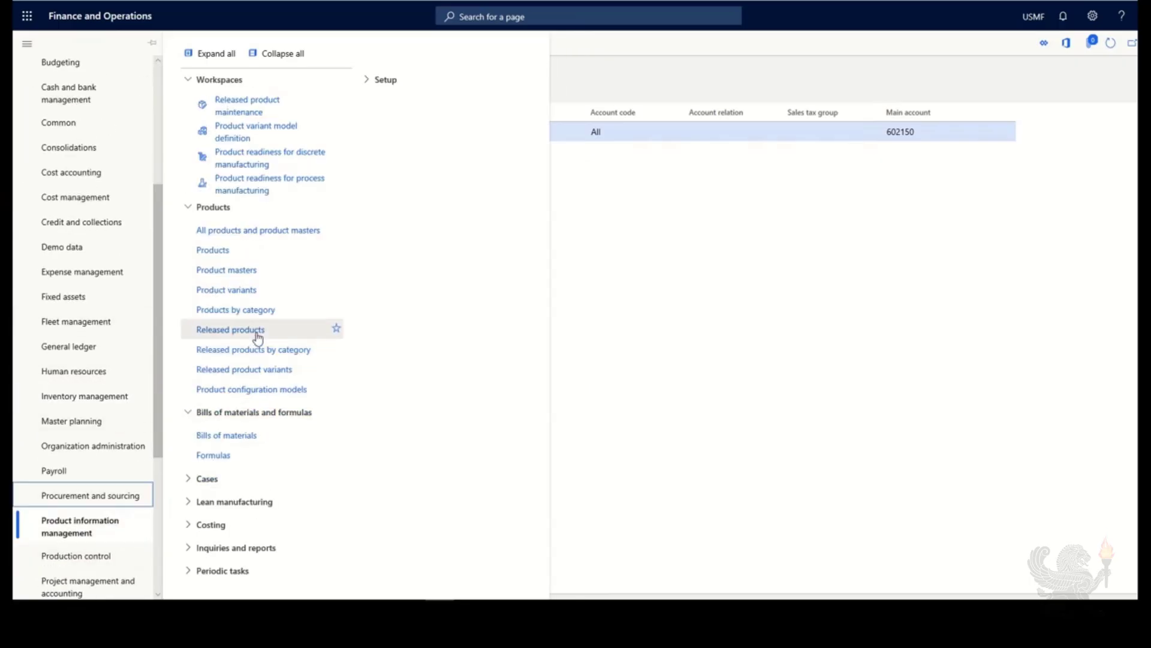
left_click(258, 337)
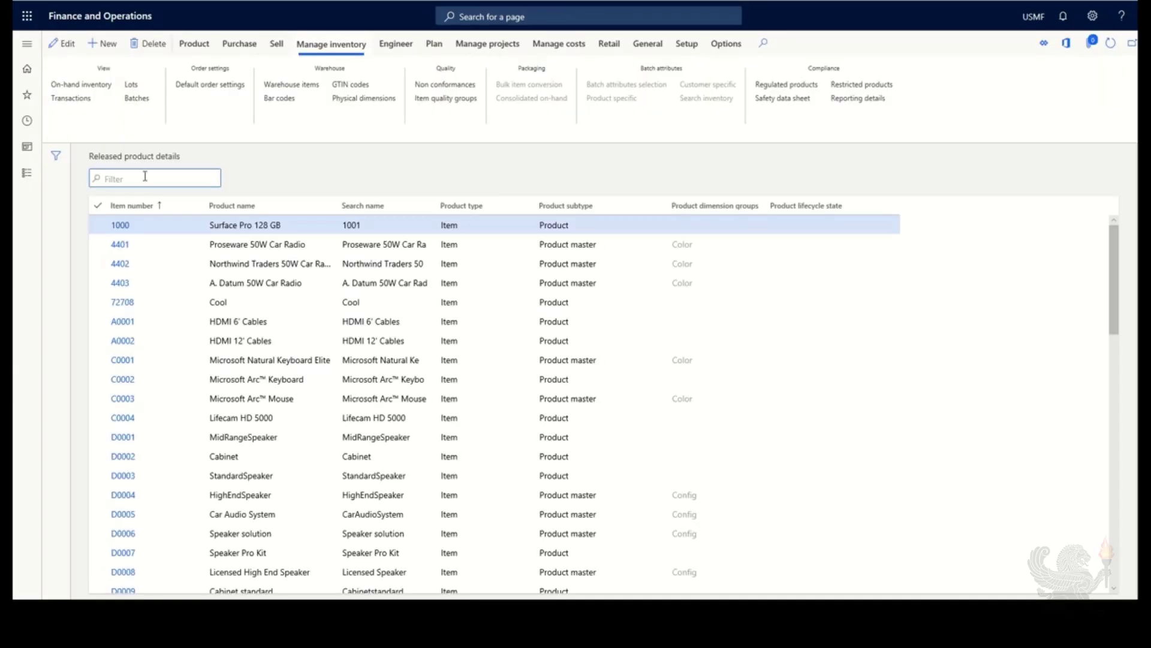
left_click(122, 321)
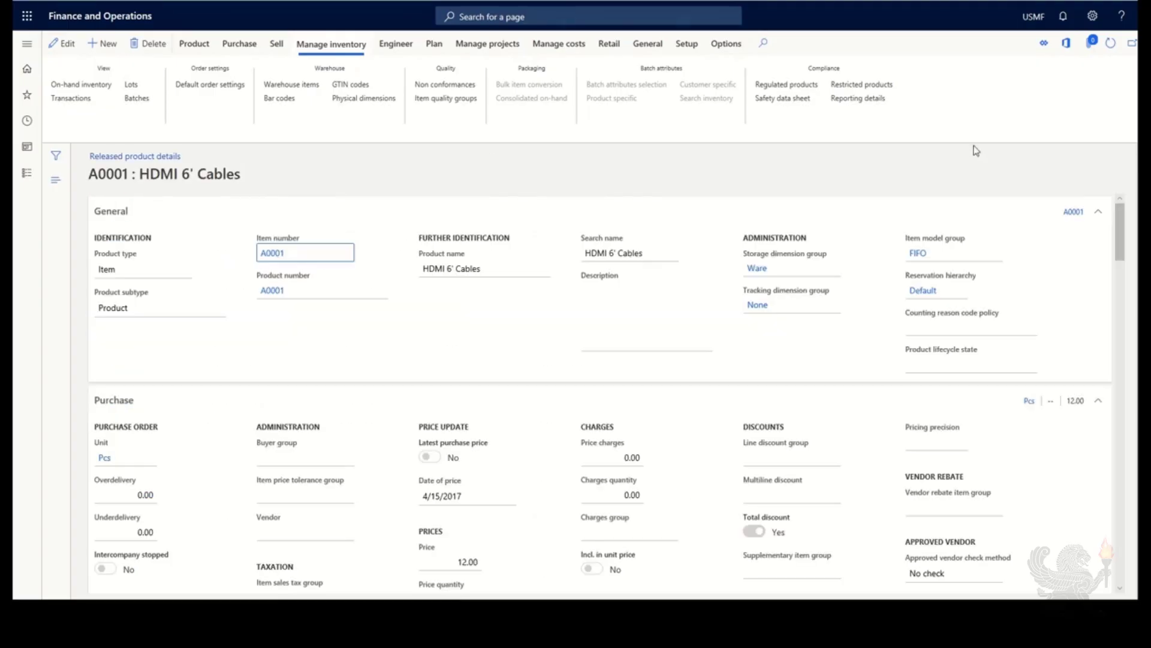
Step: Assign commission group 02 (Laptops) in the product's Sell details and save the record
left_click(67, 46)
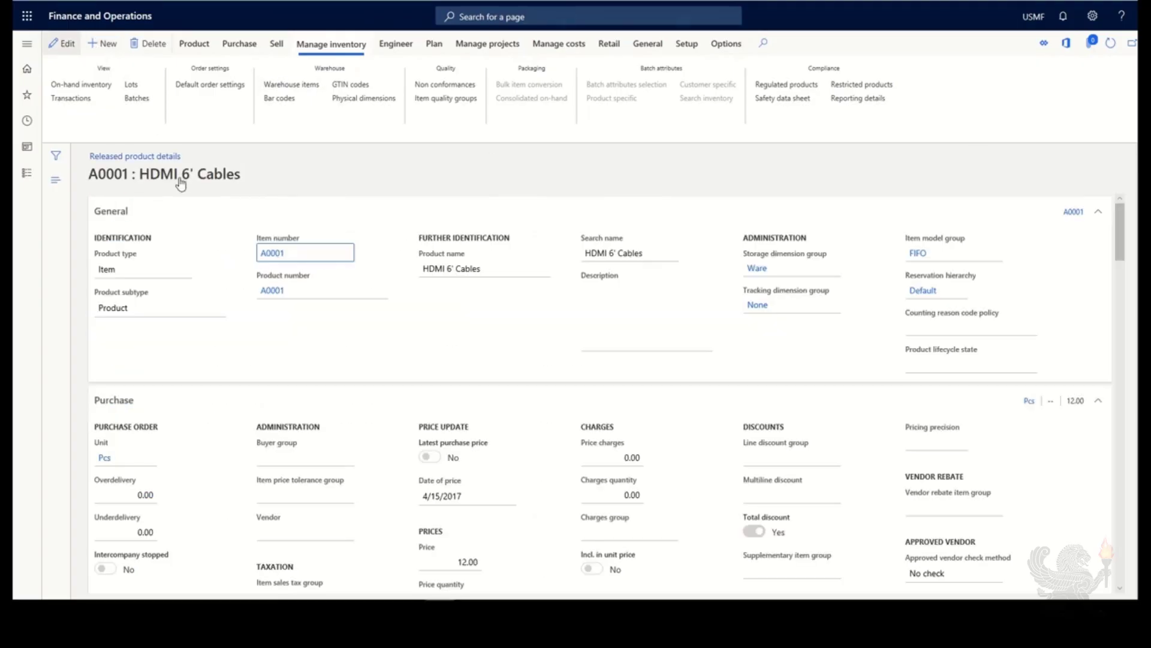
left_click(1150, 44)
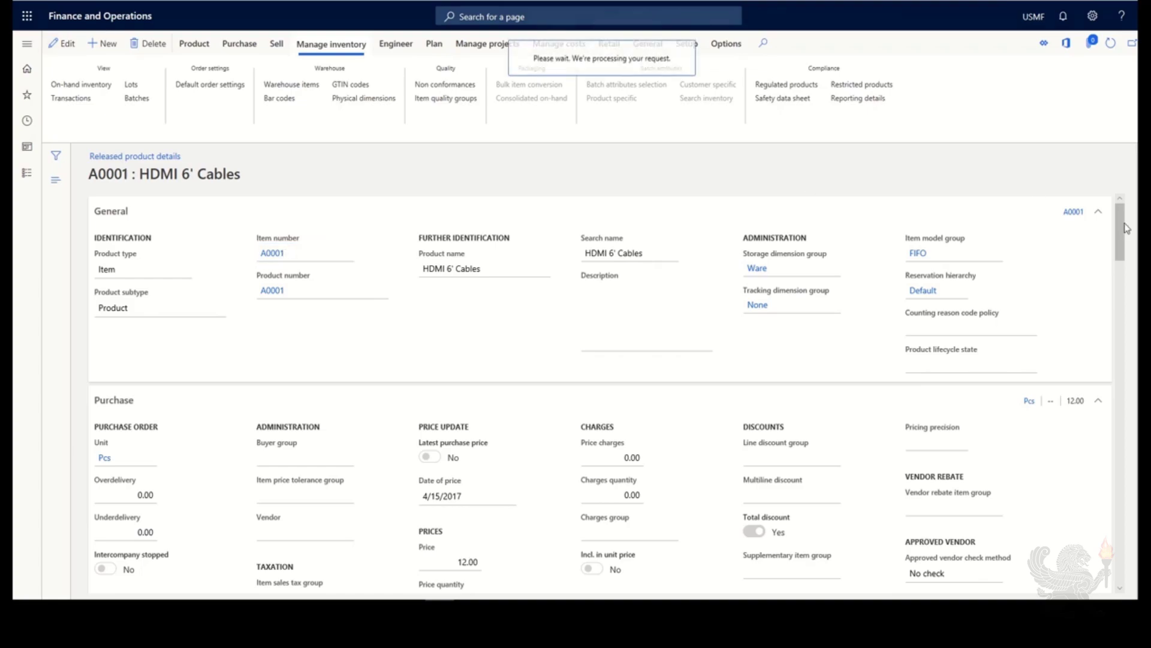
left_click_drag(1121, 227, 1120, 289)
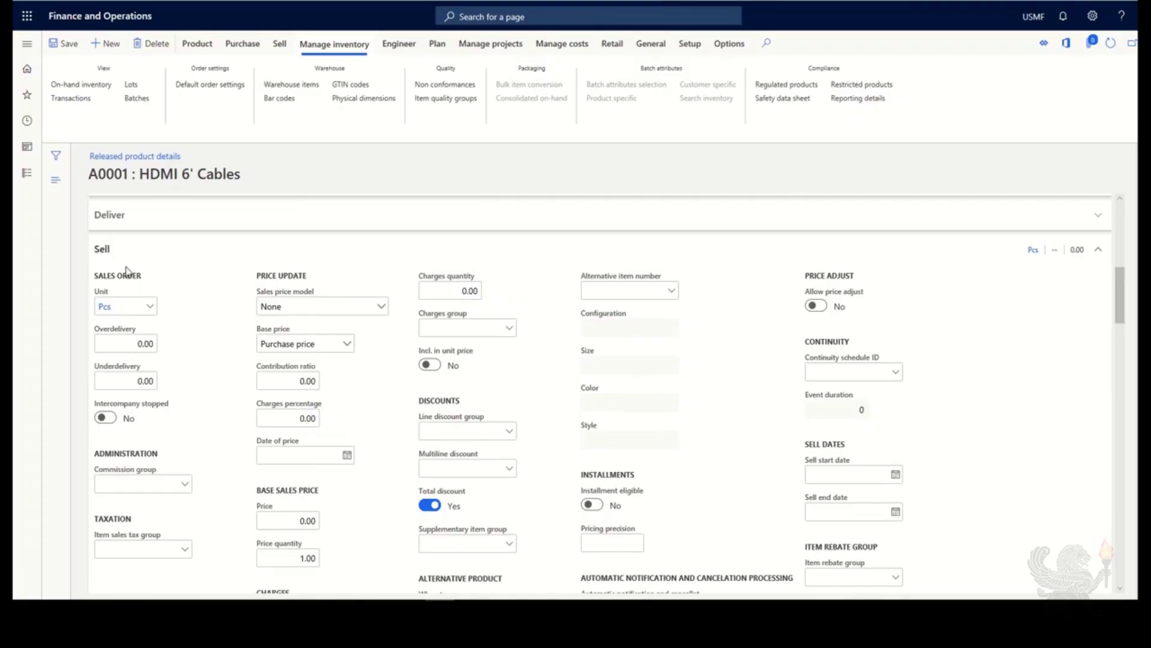
left_click(185, 487)
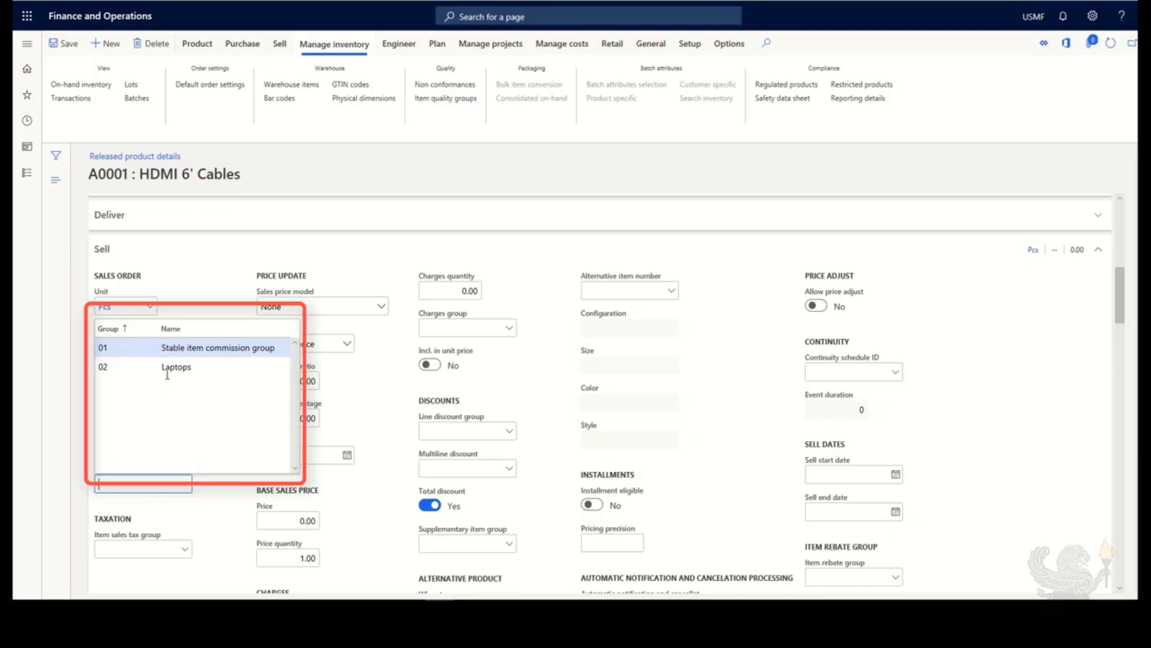
left_click(213, 367)
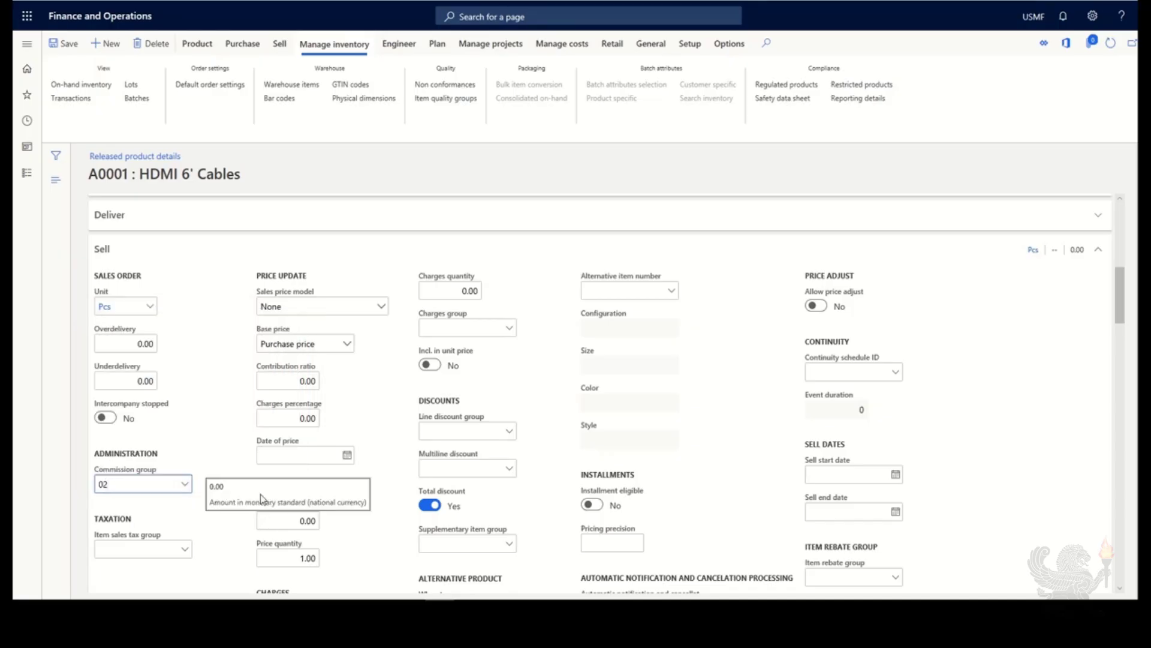
left_click(60, 53)
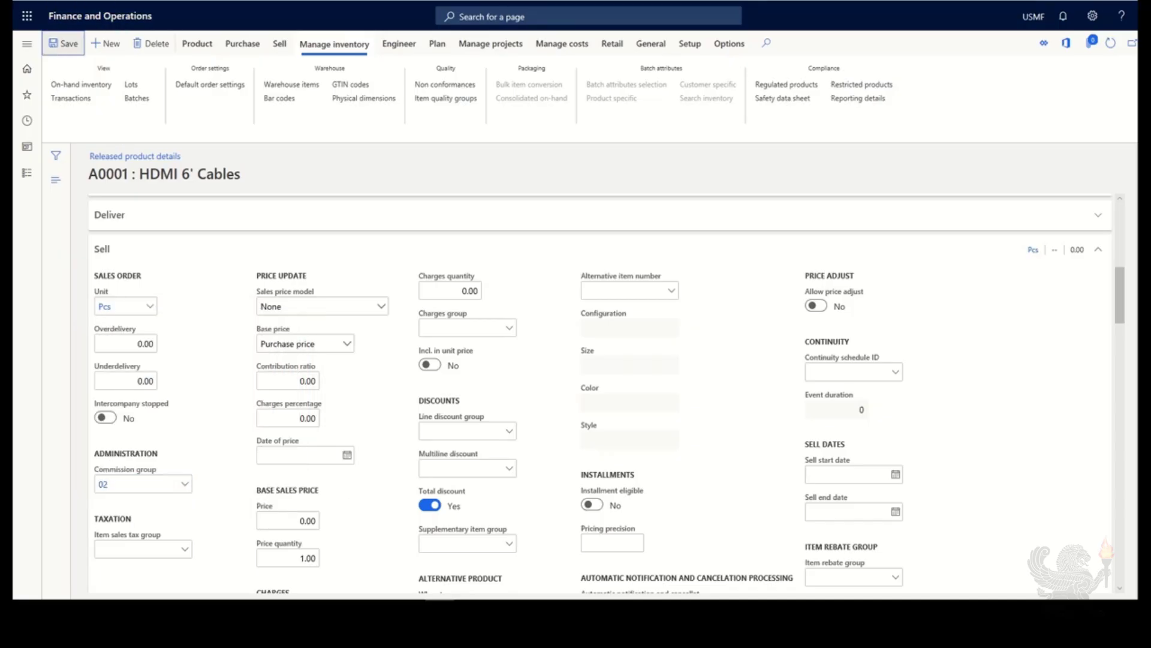